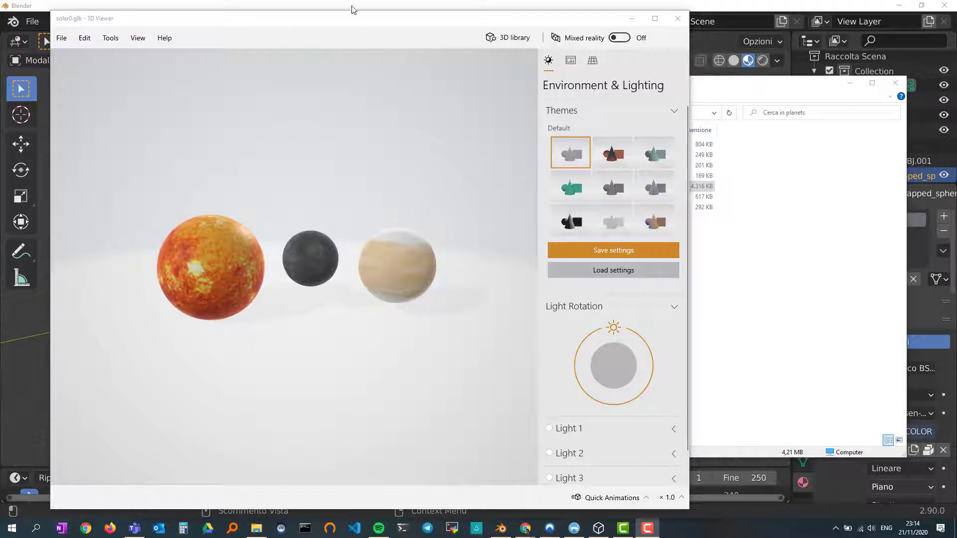
Step: Move the 3D Viewer preview of solar0.glb aside and bring Blender to the front
drag(331, 19, 569, 46)
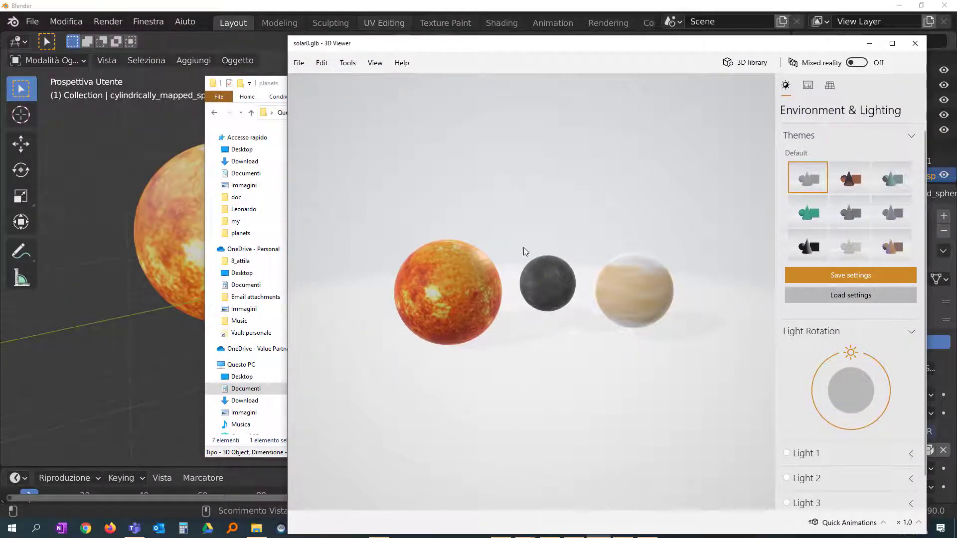
click(269, 20)
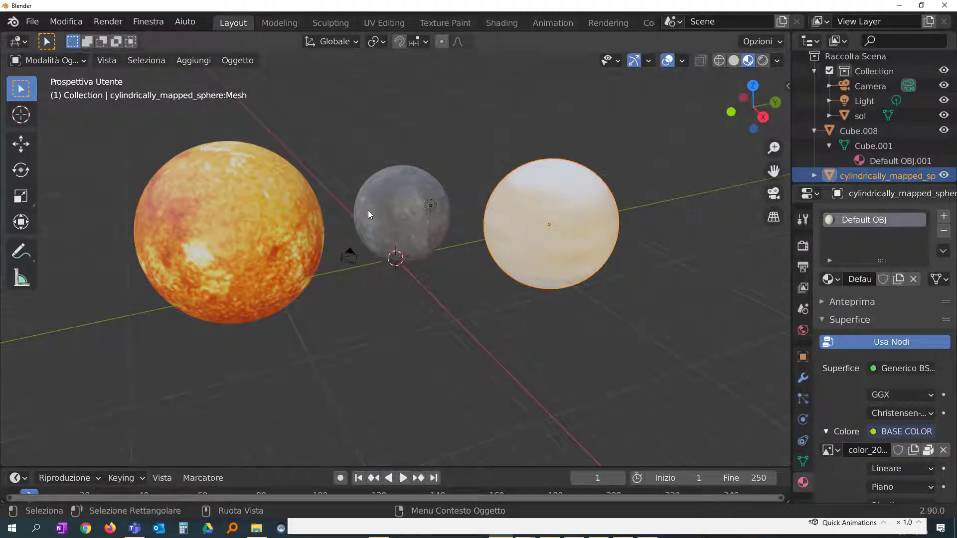
Step: Zoom the viewport out slightly and select the orange sun sphere sol
scroll(288, 219, down, 2)
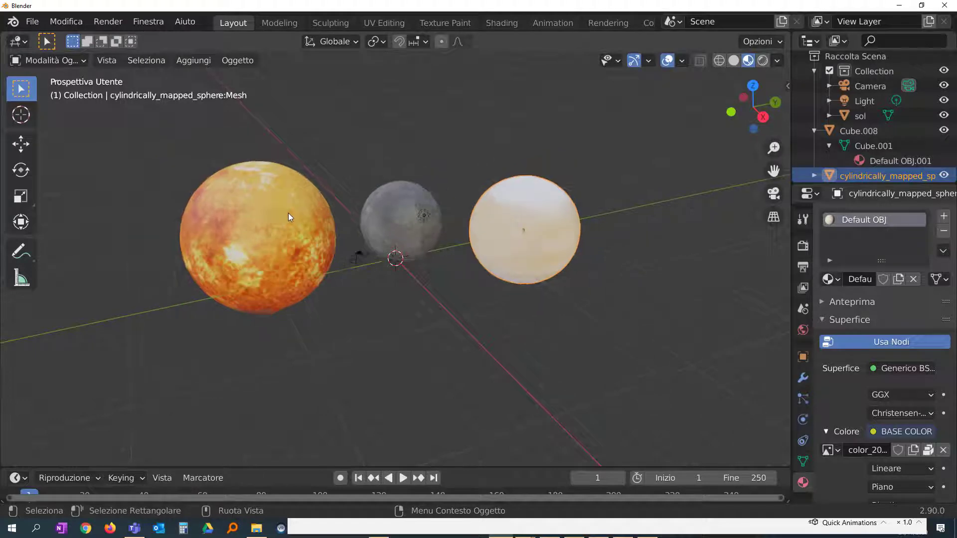
scroll(288, 215, down, 2)
scroll(287, 214, up, 1)
scroll(286, 215, up, 2)
scroll(283, 210, down, 1)
click(294, 243)
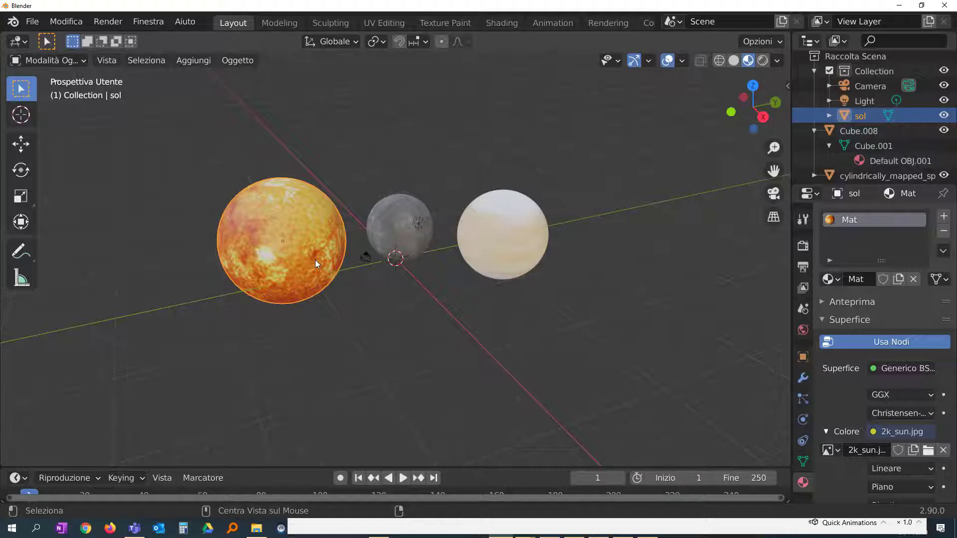
Step: Clear the locations of the sun and the white sphere to the world origin
key(alt+g)
click(488, 241)
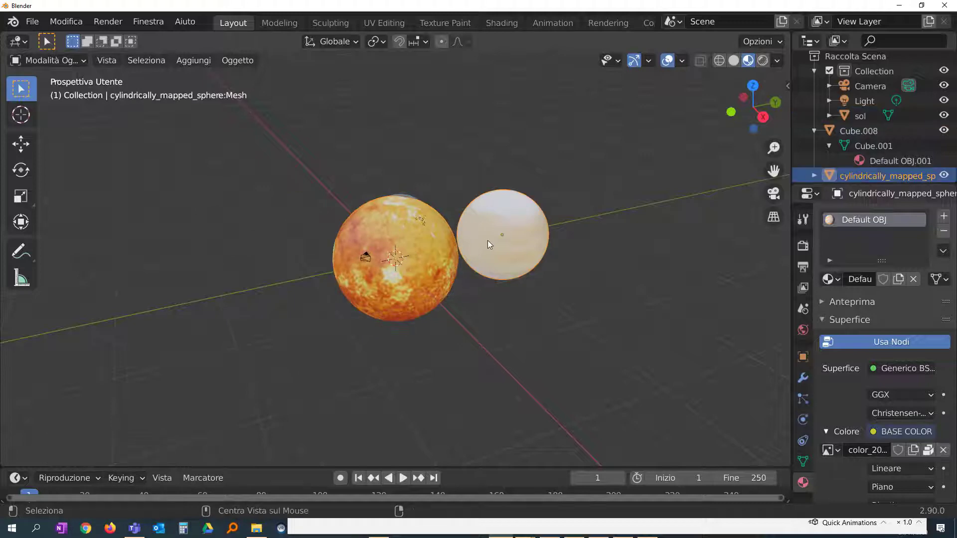
key(alt+g)
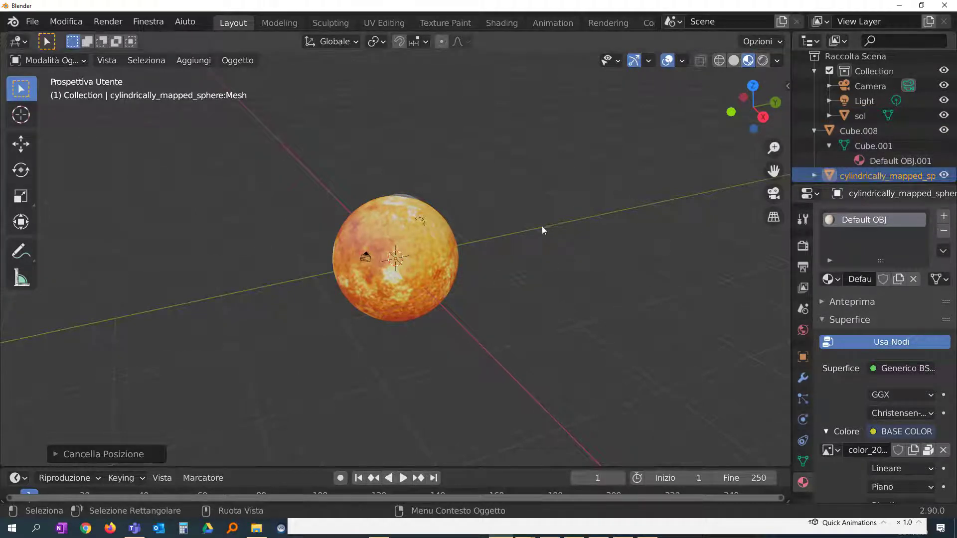
click(432, 259)
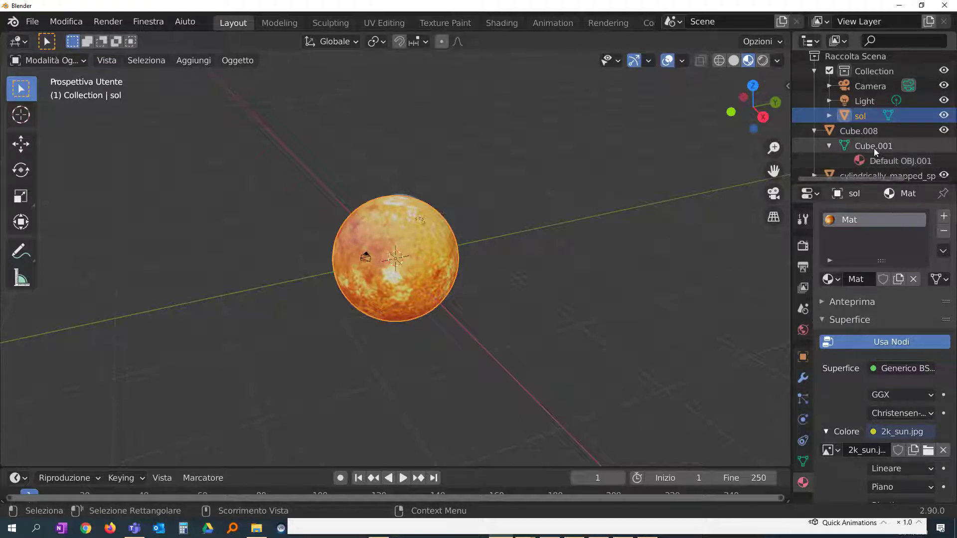
Step: Move the grey sphere Cube.008 up-right of the sun and rename it 'mercurio'
click(869, 134)
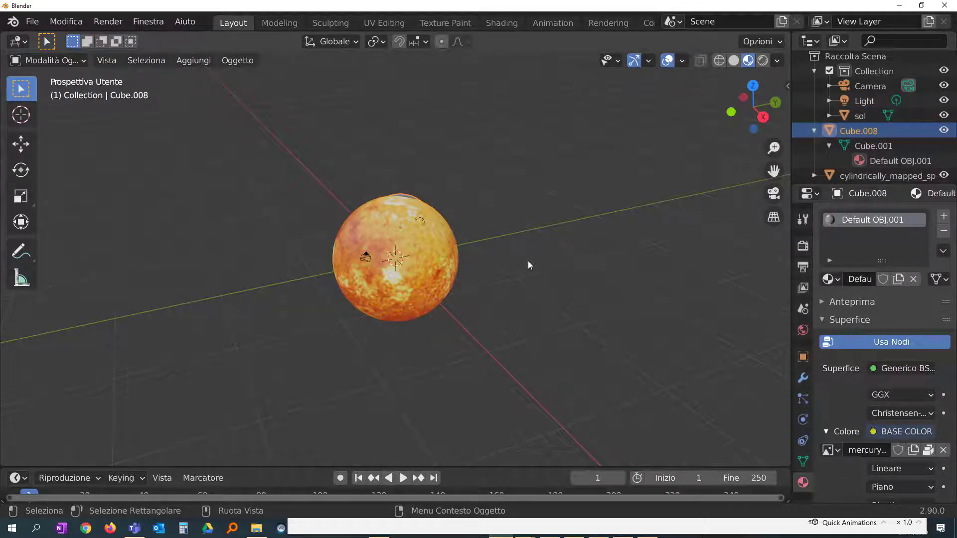
key(g)
click(615, 219)
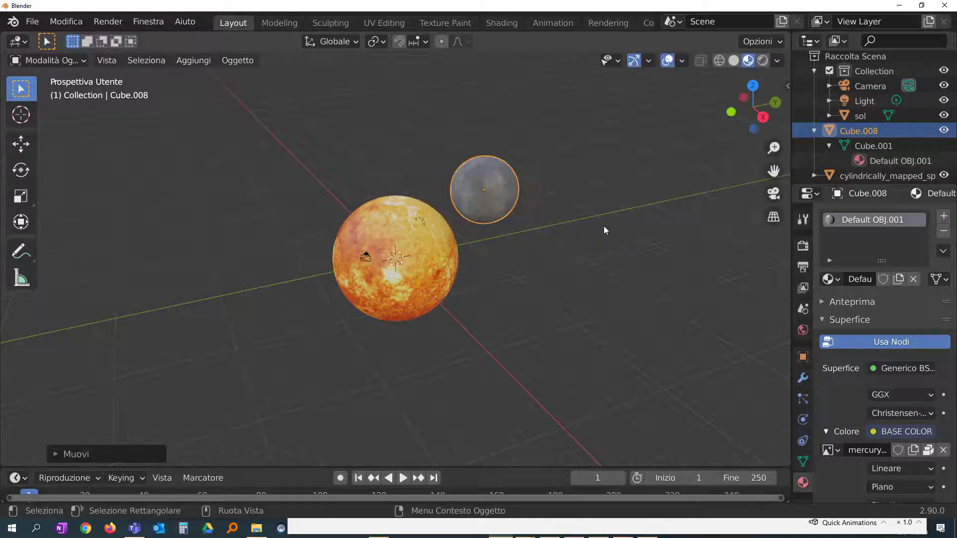
double_click(850, 131)
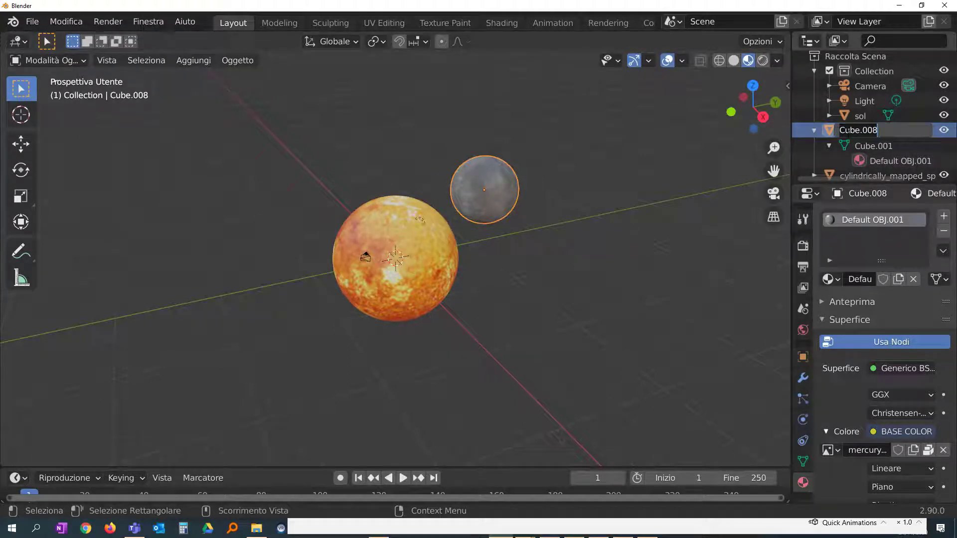
text(mercurio)
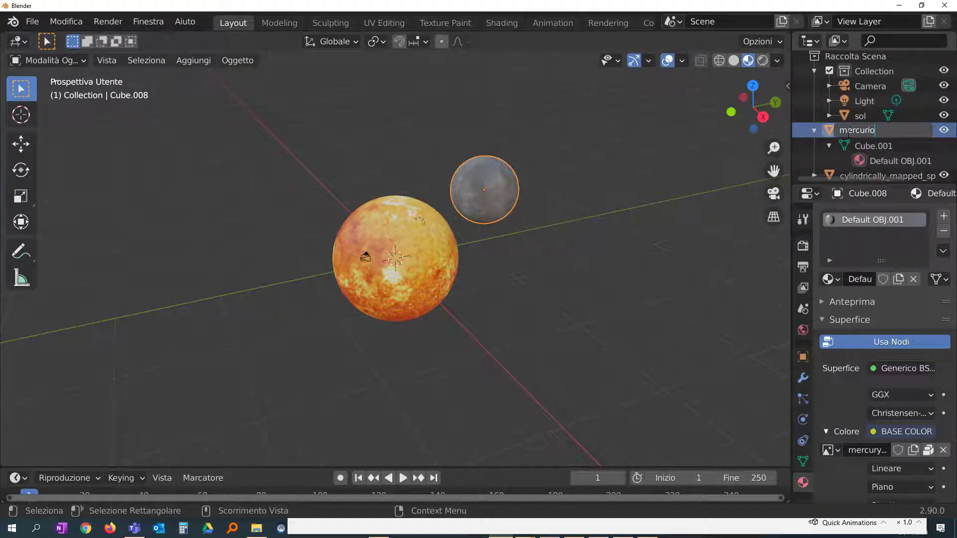
key(Return)
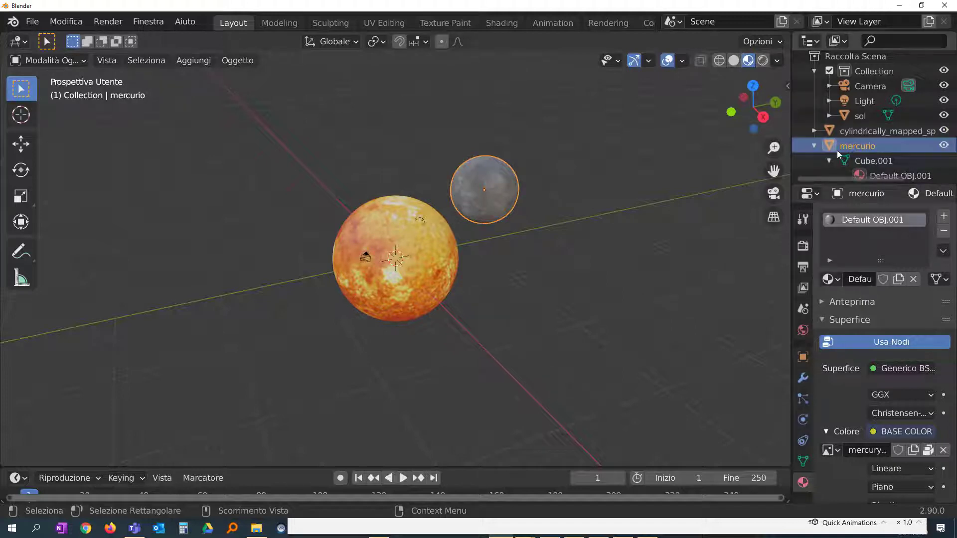
Step: Move the white sphere right of the sun and rename it 'venere'
click(860, 131)
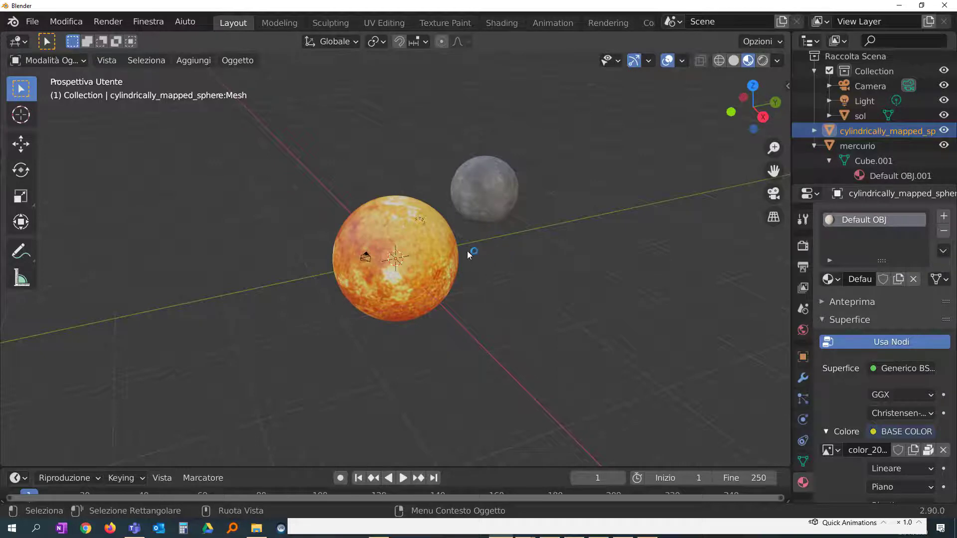
key(g)
click(607, 247)
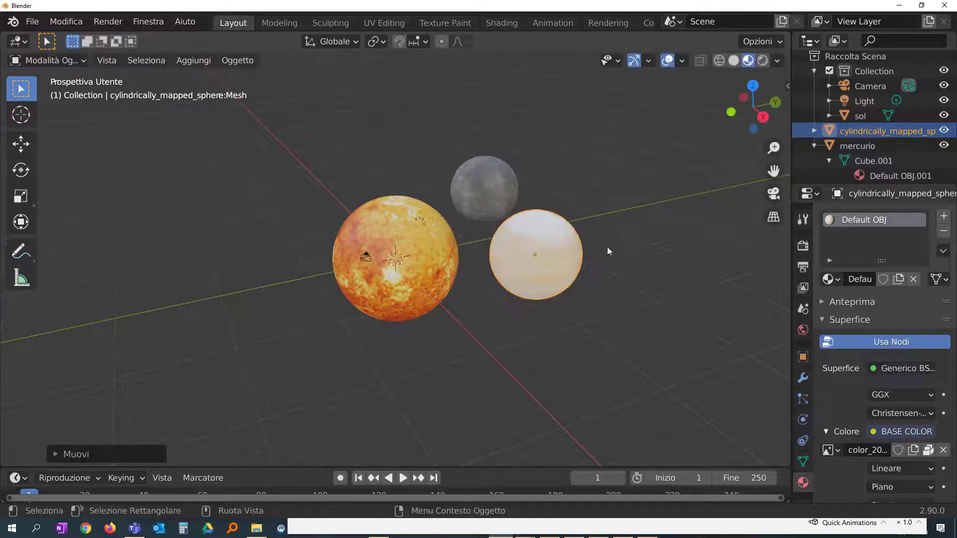
double_click(857, 134)
text(v)
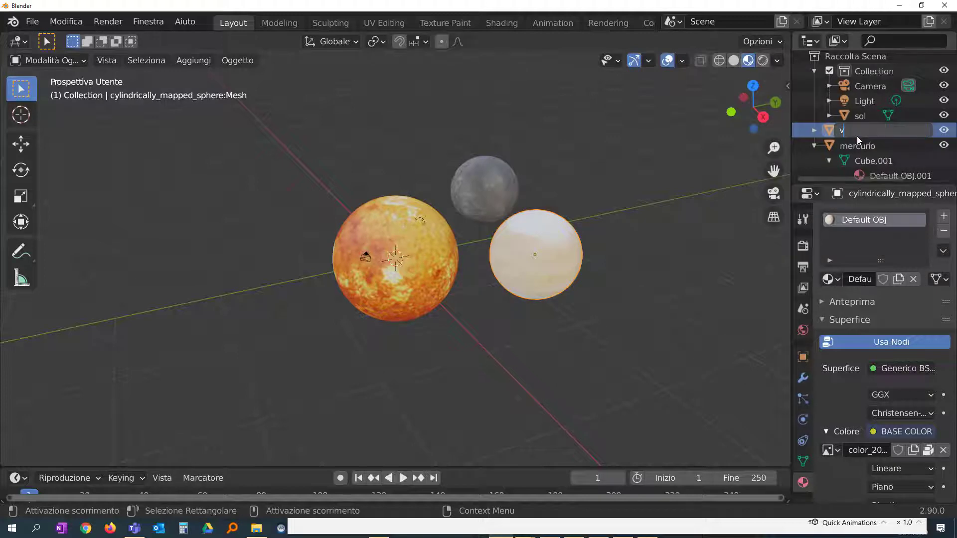
text(enere)
key(Return)
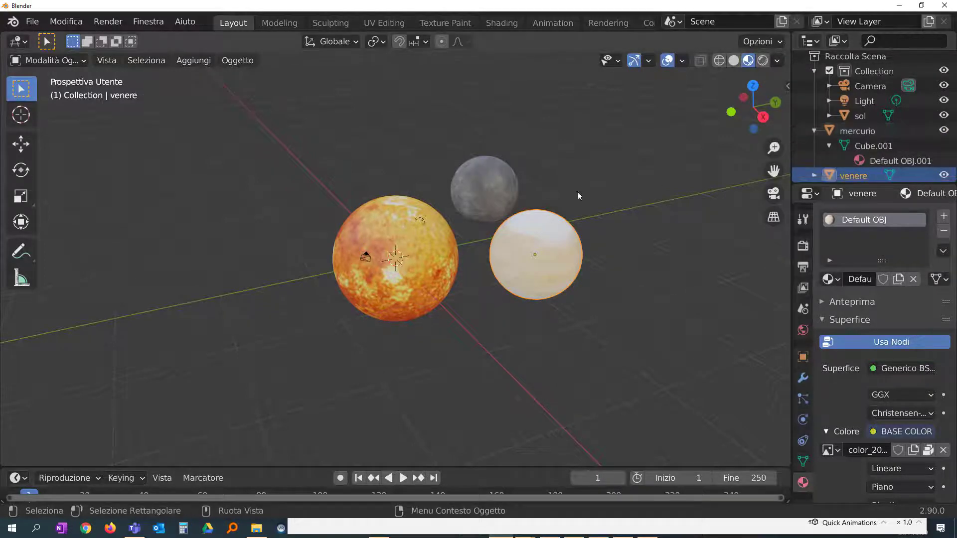
Step: Clear venere's and mercurio's locations to the origin and switch to top orthographic view
click(404, 255)
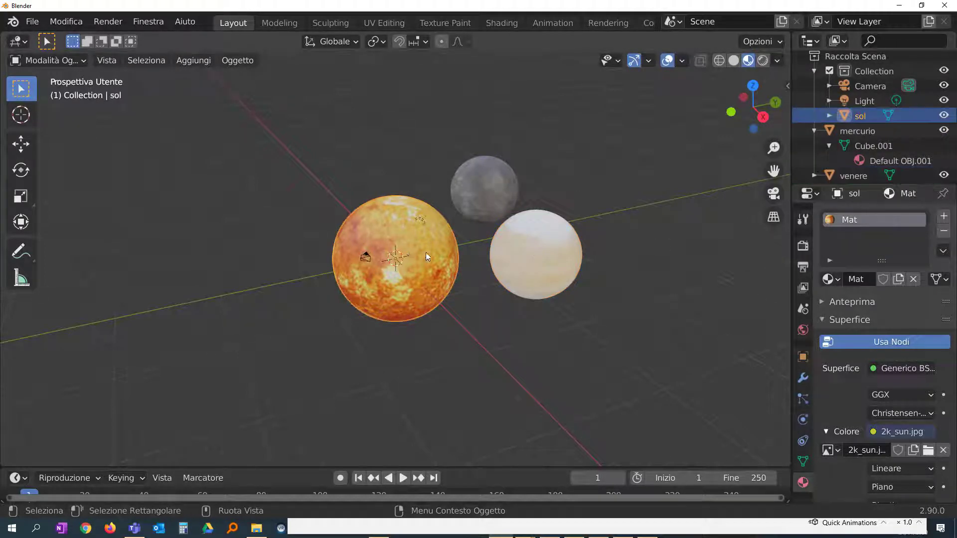
click(526, 247)
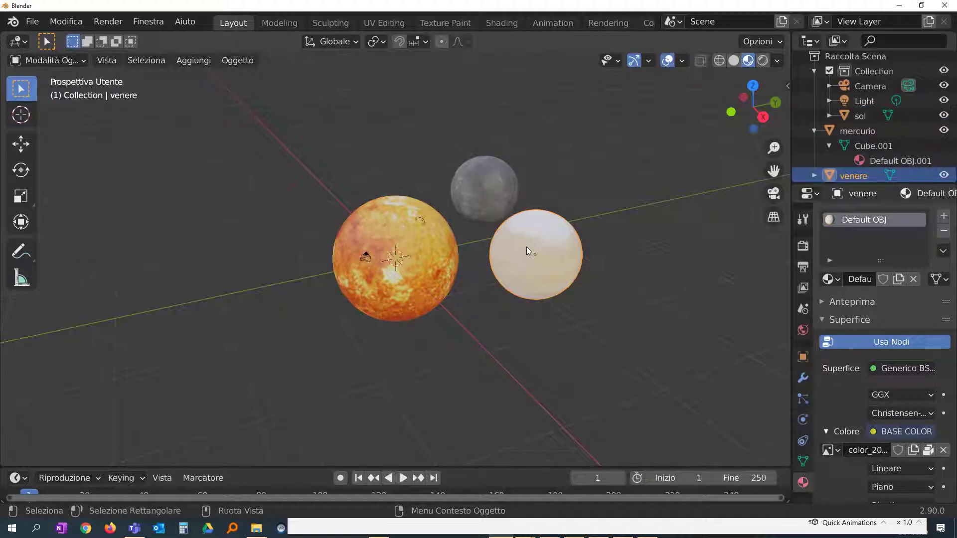
key(alt+g)
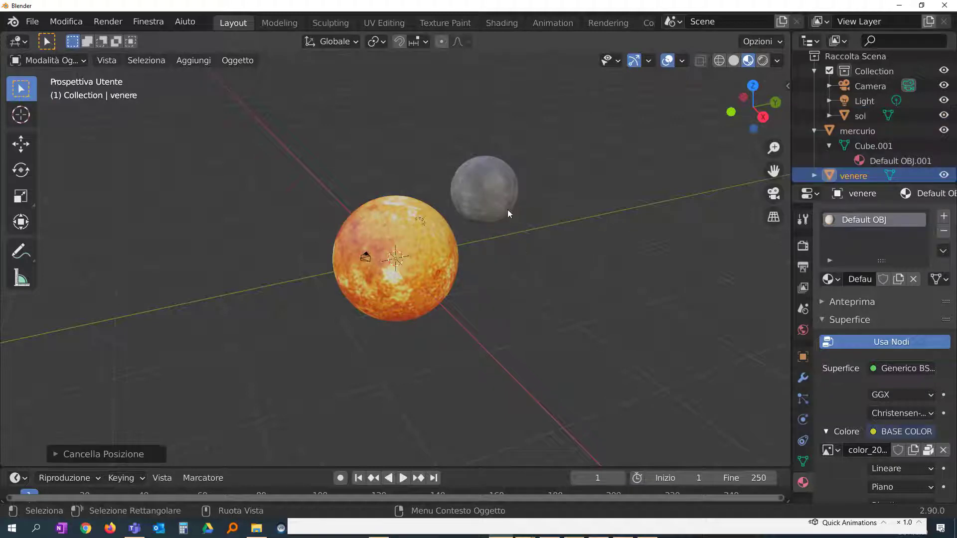
click(497, 201)
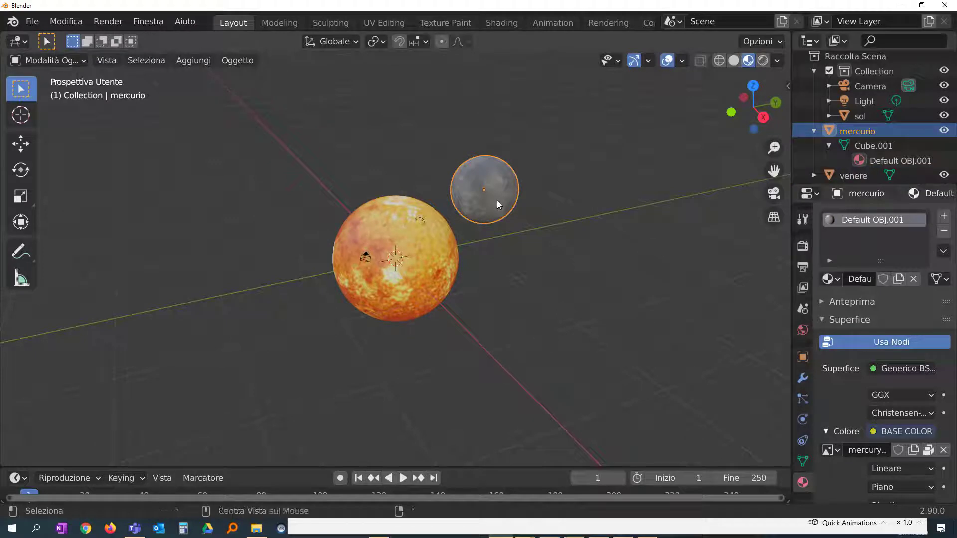
key(alt+g)
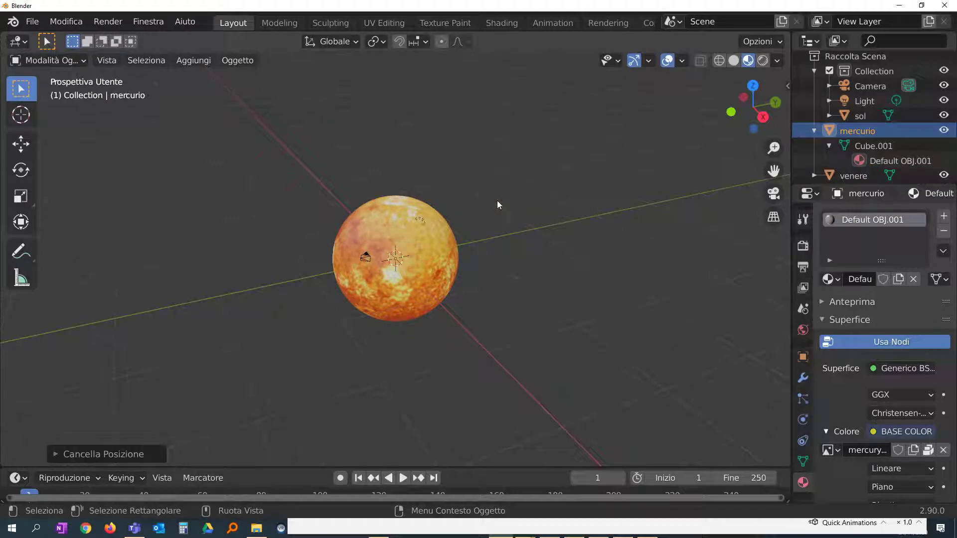
key(KP_7)
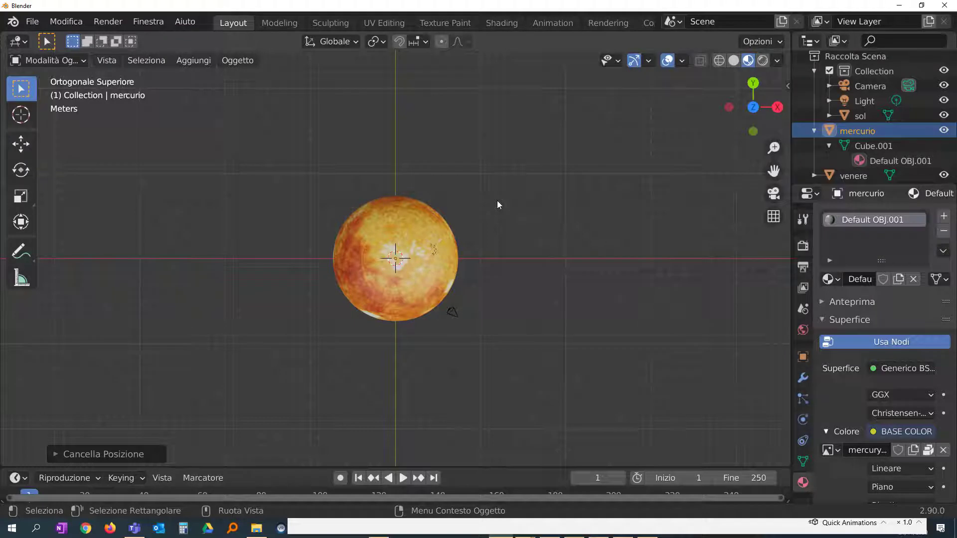
Step: Add a Bezier circle to the scene
scroll(668, 202, down, 2)
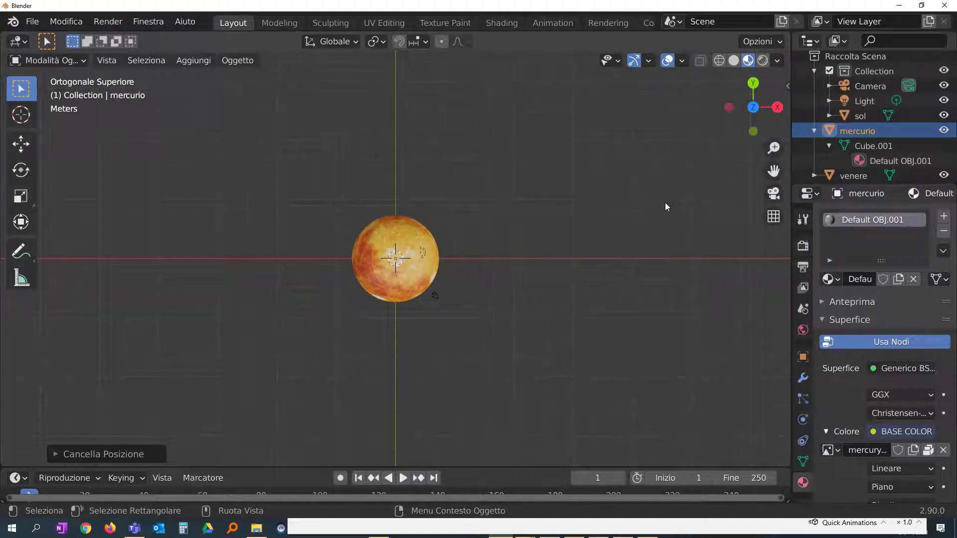
scroll(665, 202, down, 1)
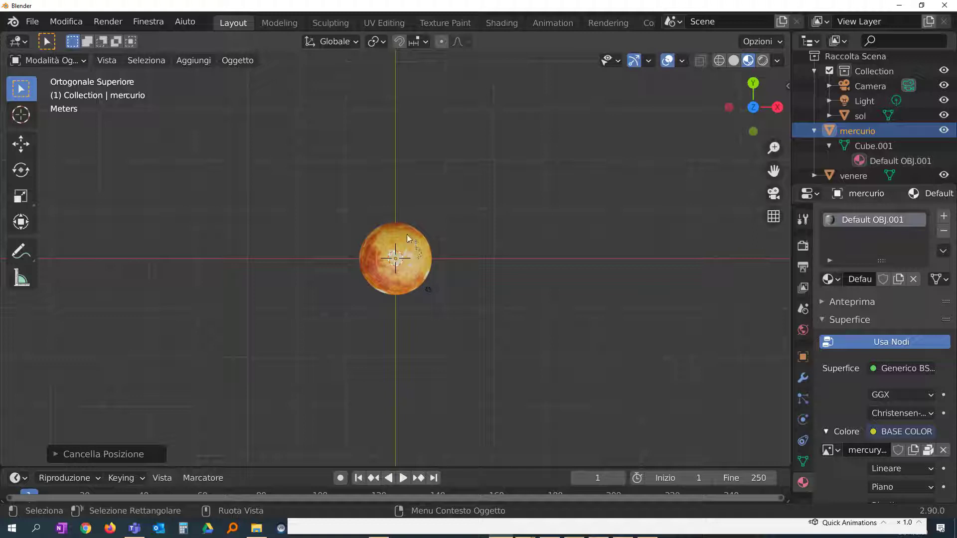
key(shift+a)
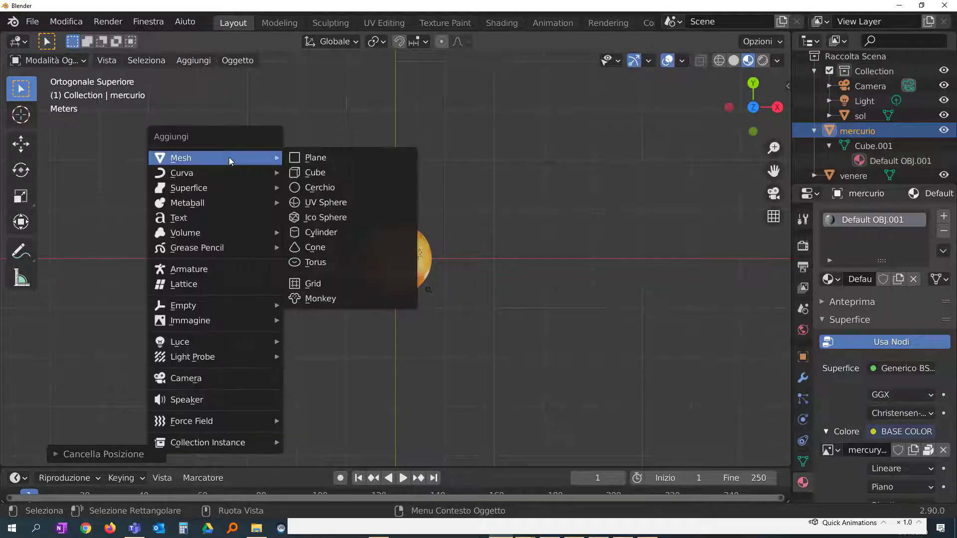
mouse_move(181, 172)
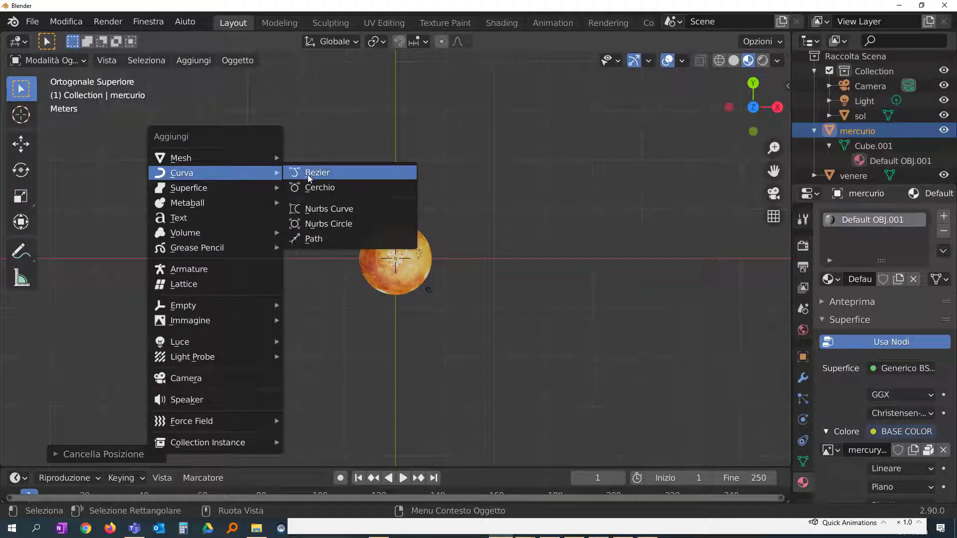
click(313, 190)
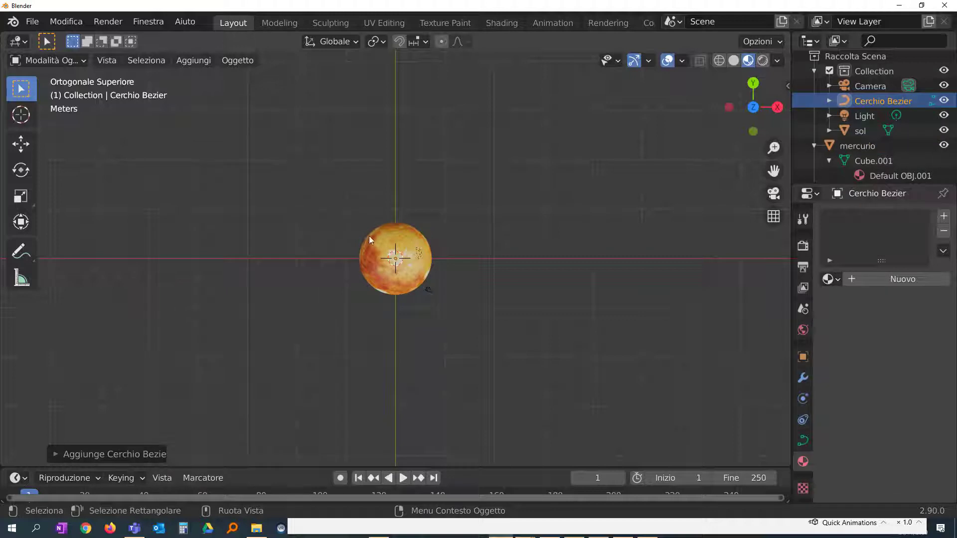
Step: Scale the Bezier circle up into a wide ring around the sun
key(s)
drag(516, 228, 662, 199)
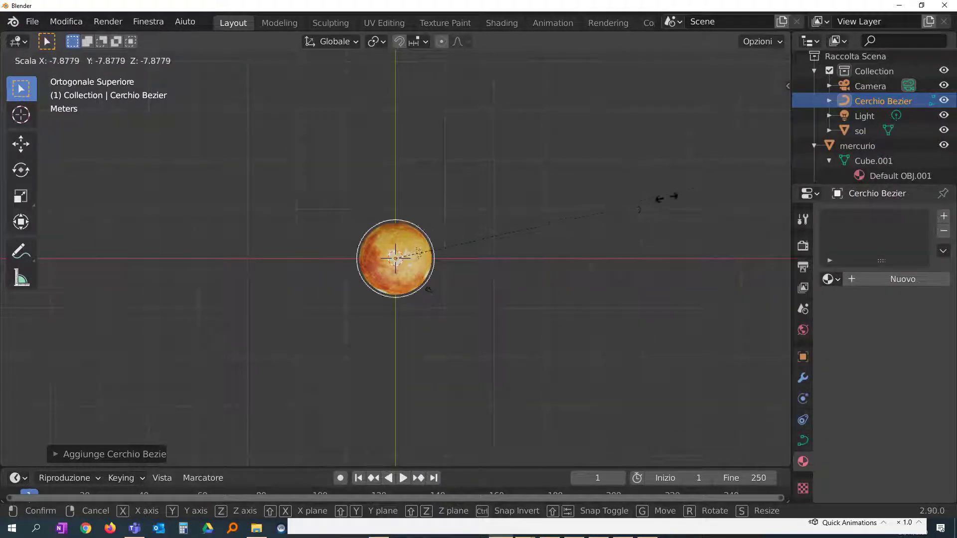
key(Return)
key(s)
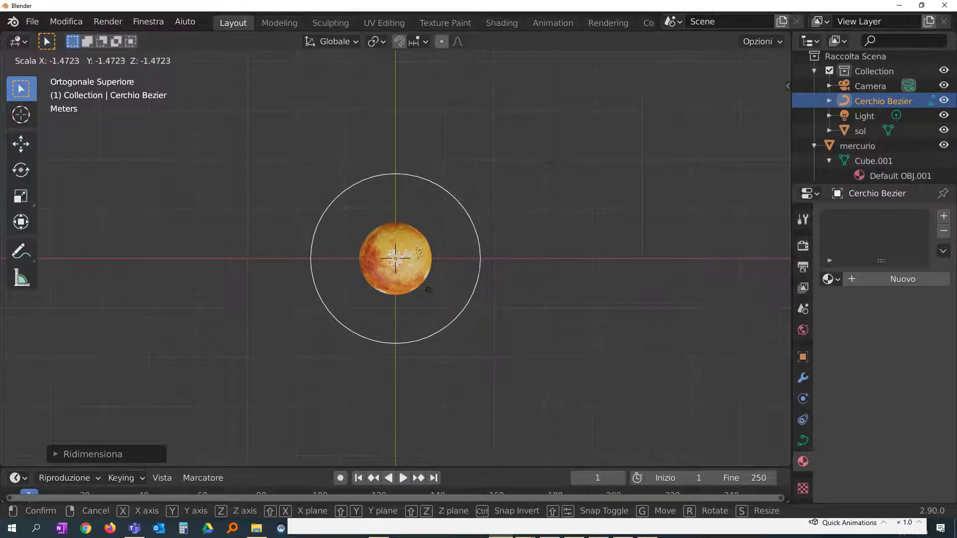
key(Escape)
key(s)
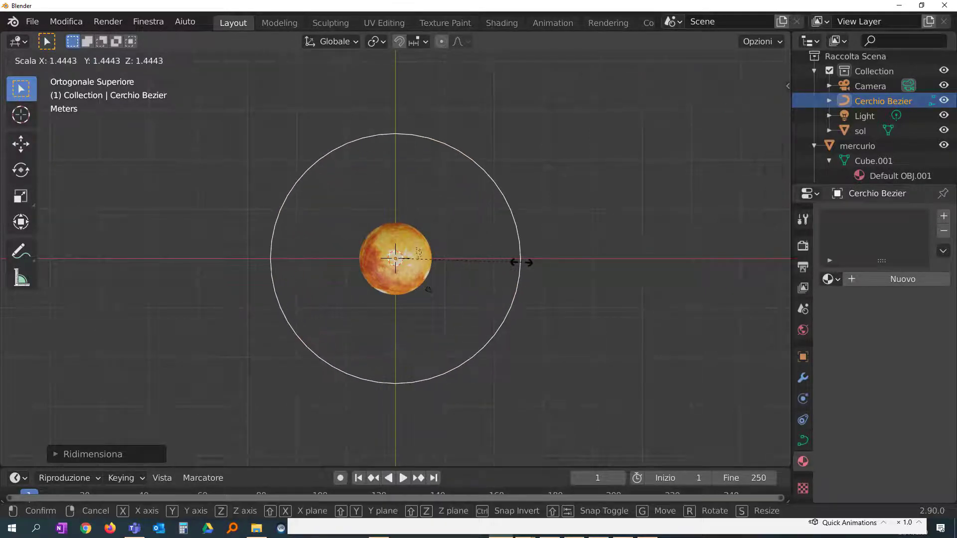
click(501, 264)
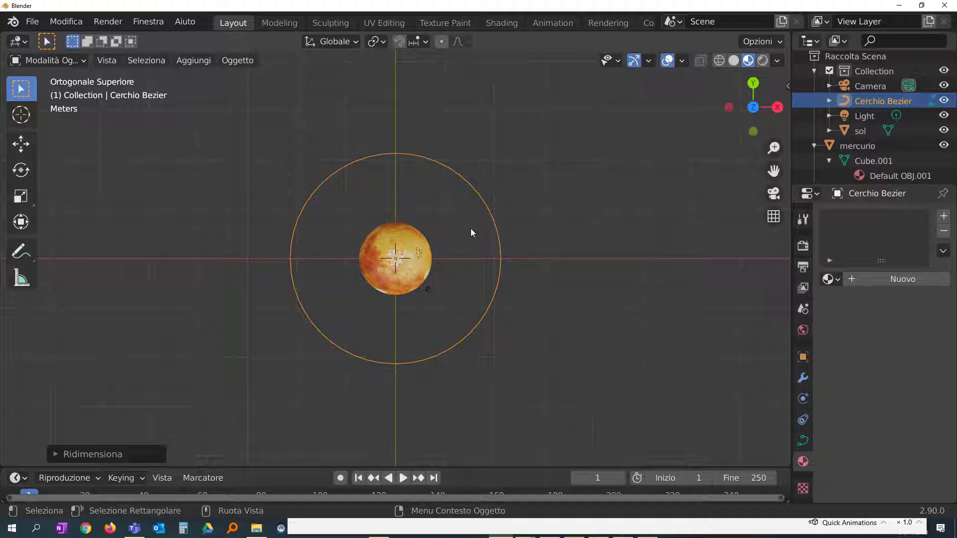
Step: Stretch the circle into an ellipse by moving its right control point further right
key(Tab)
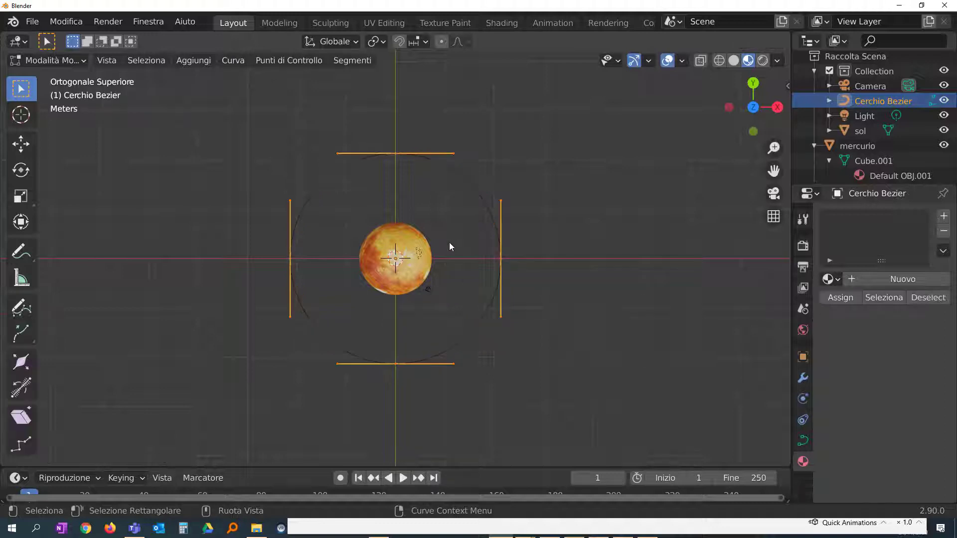
click(501, 259)
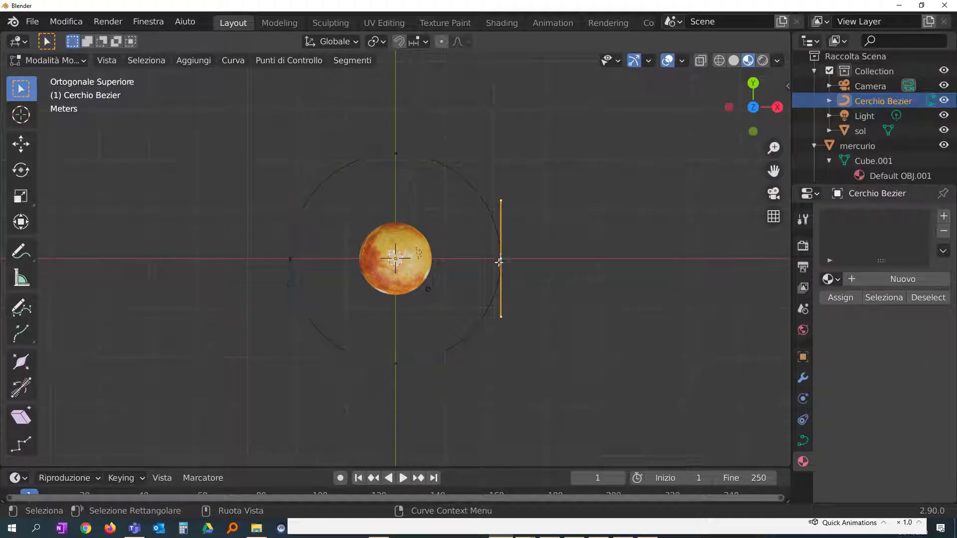
key(g)
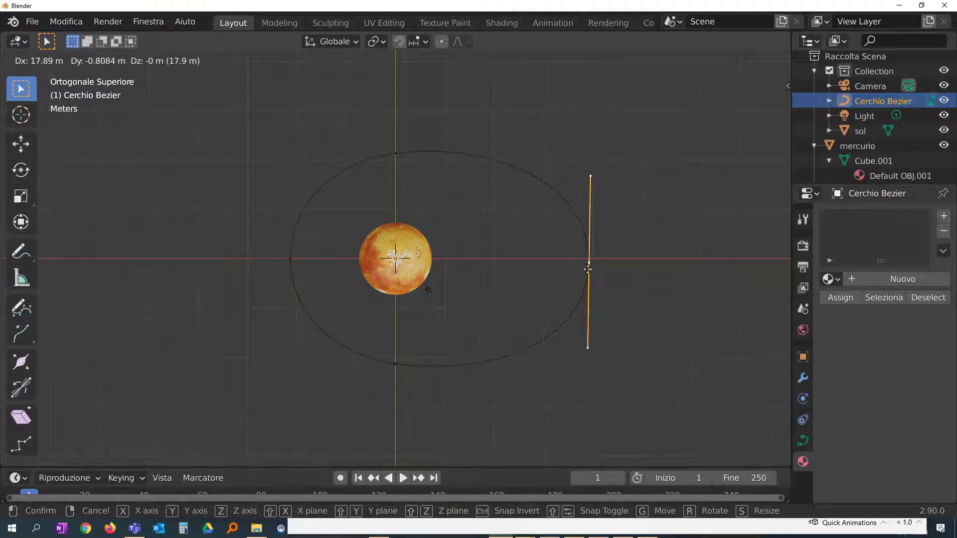
click(589, 266)
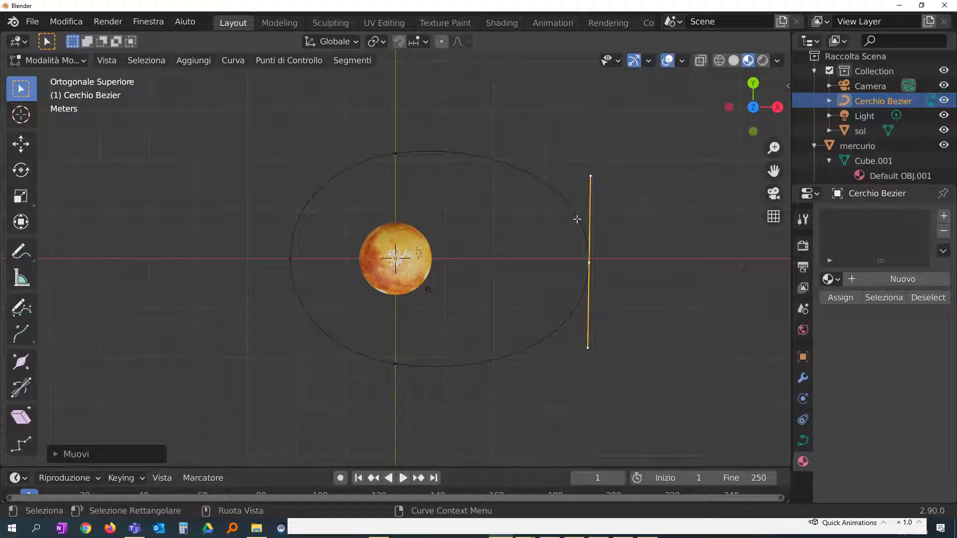
Step: Rename the curve 'orbita mercurio', leave Edit Mode and duplicate it
double_click(881, 98)
text(or)
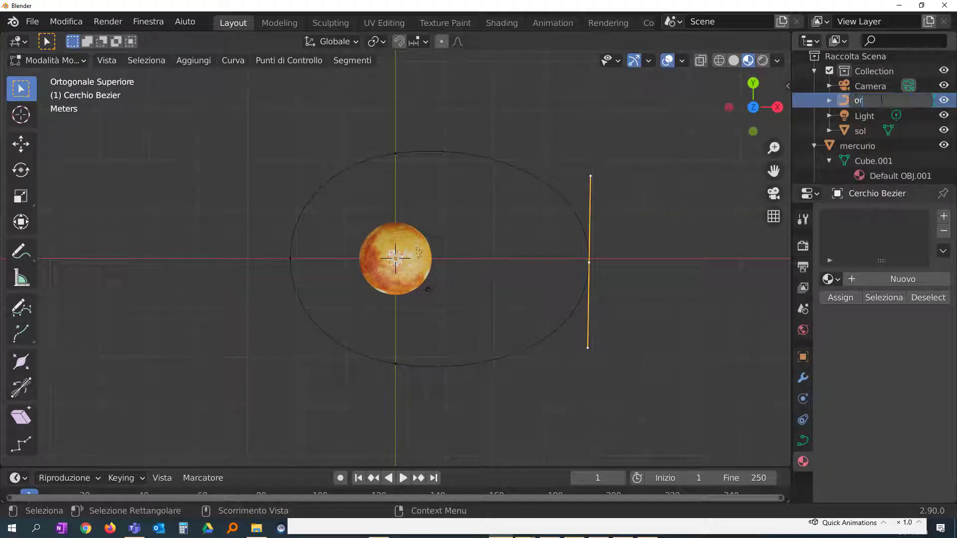
text(bita mercurio)
key(Return)
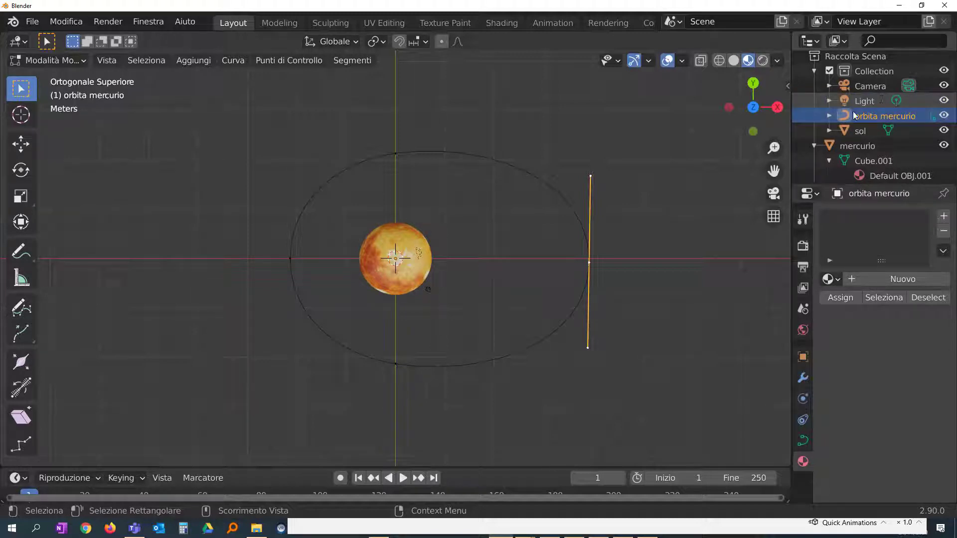
key(Tab)
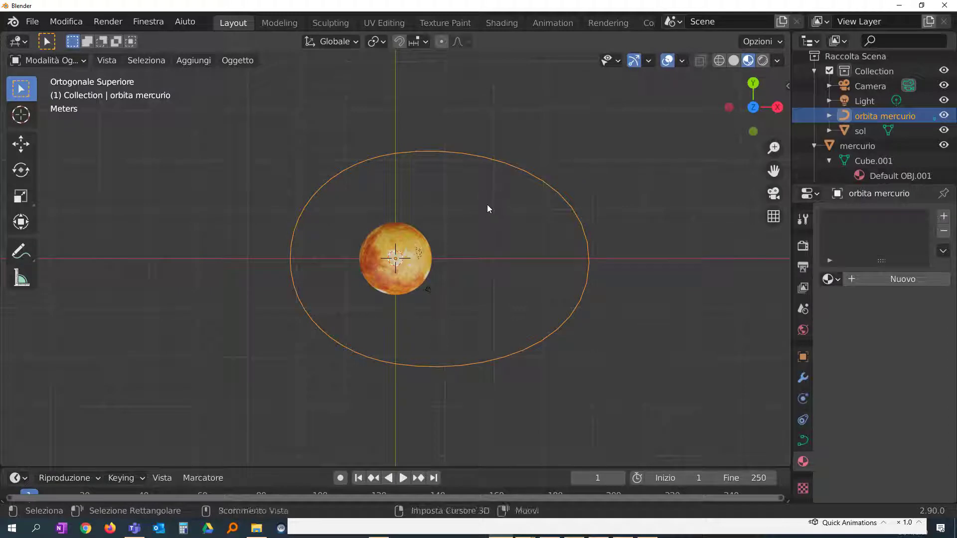
key(shift+d)
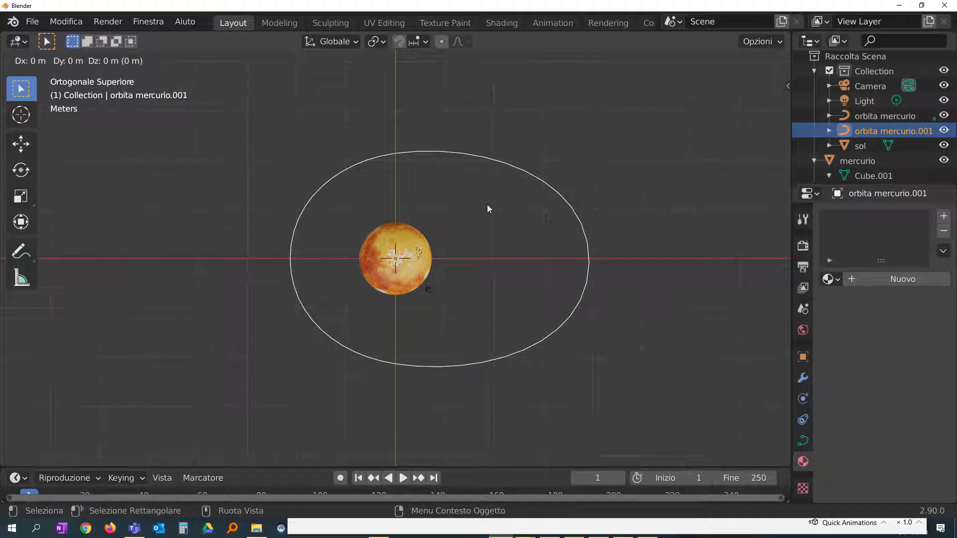
Step: Keep the duplicate in place and scale it about 1.77 times into a larger outer ring
click(488, 208)
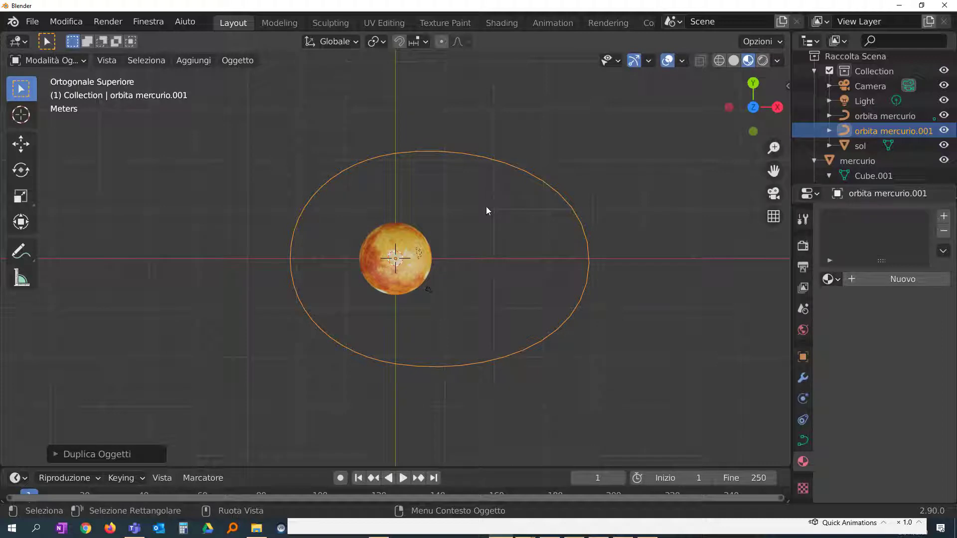
key(s)
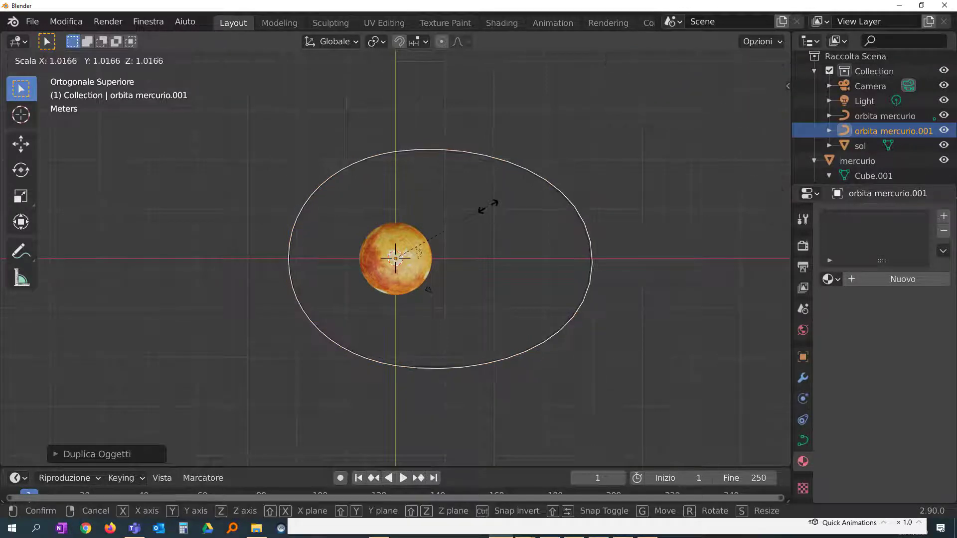
click(574, 183)
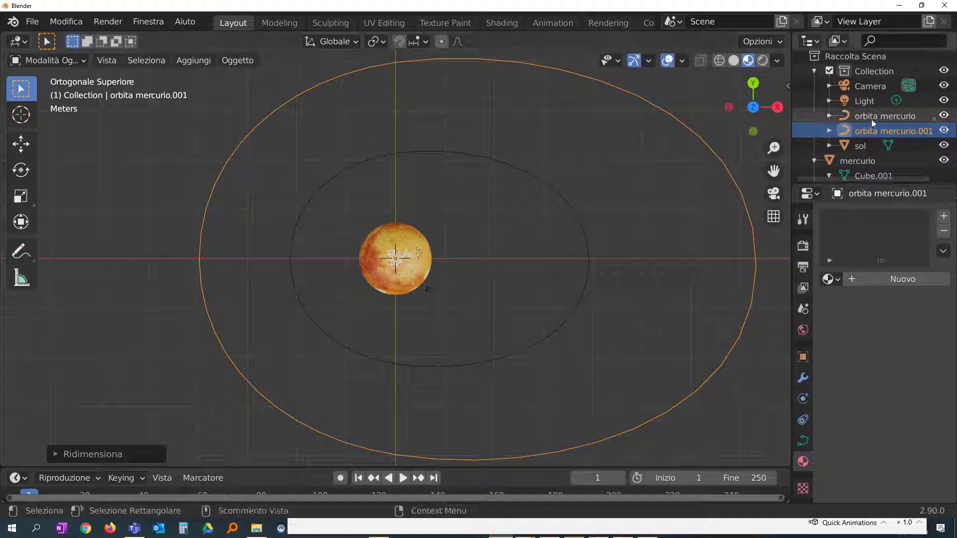
Step: Rename orbita mercurio.001 to 'orbita.venere'
double_click(876, 131)
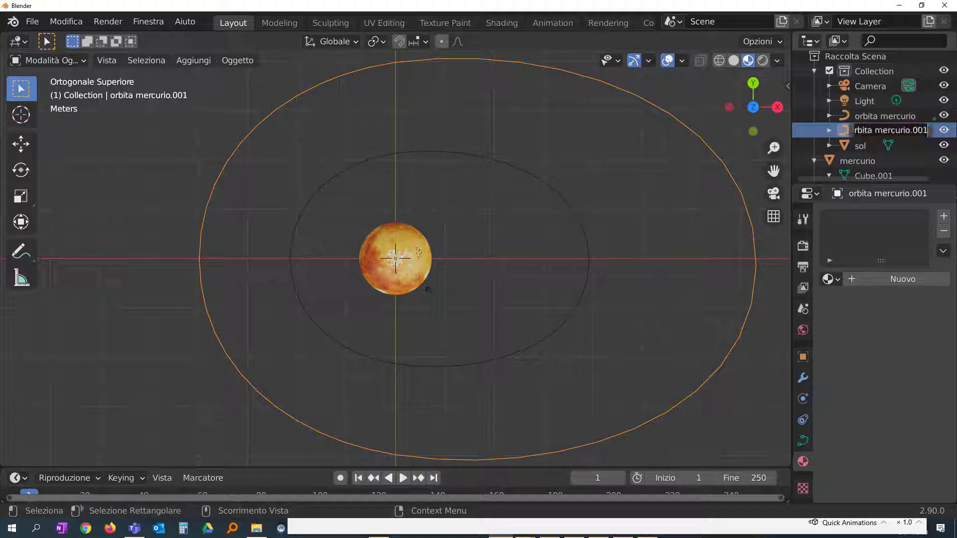
text(orbita.)
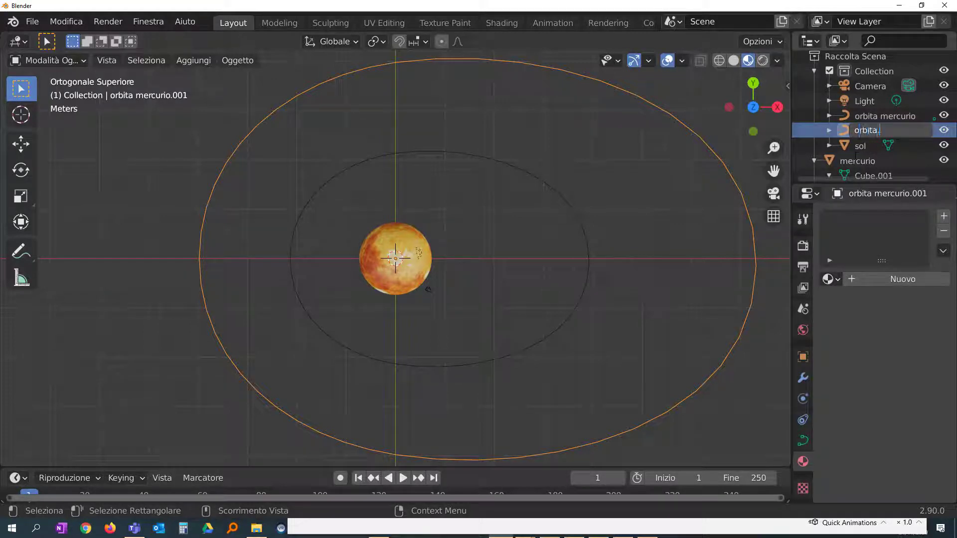
text(venere)
key(Return)
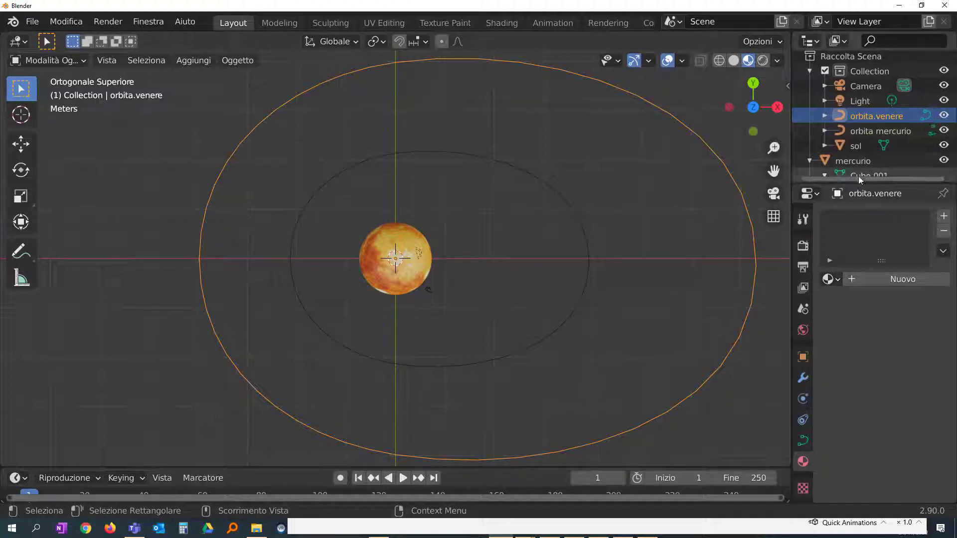
scroll(869, 165, down, 2)
scroll(869, 164, down, 1)
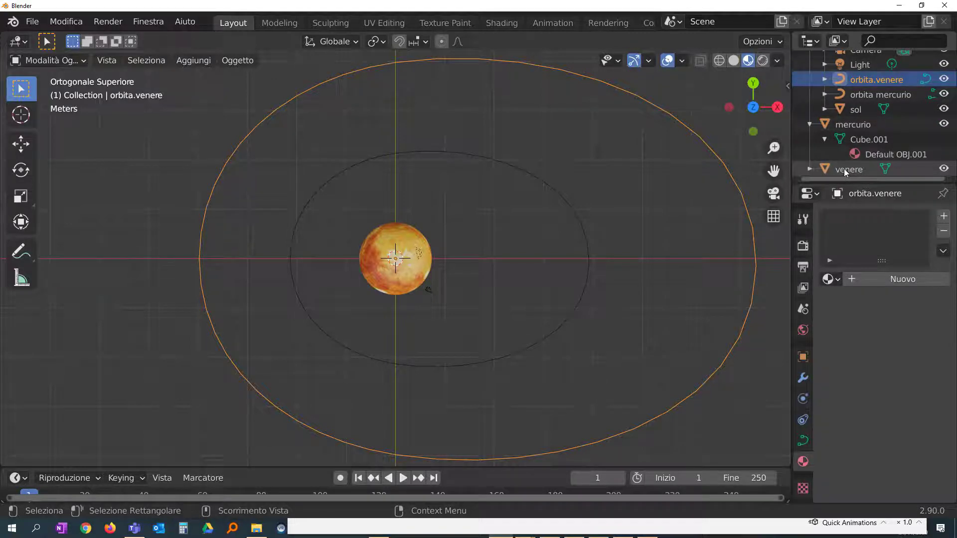
Step: Give venere a Segui Percorso constraint targeting the orbita.venere curve
click(844, 169)
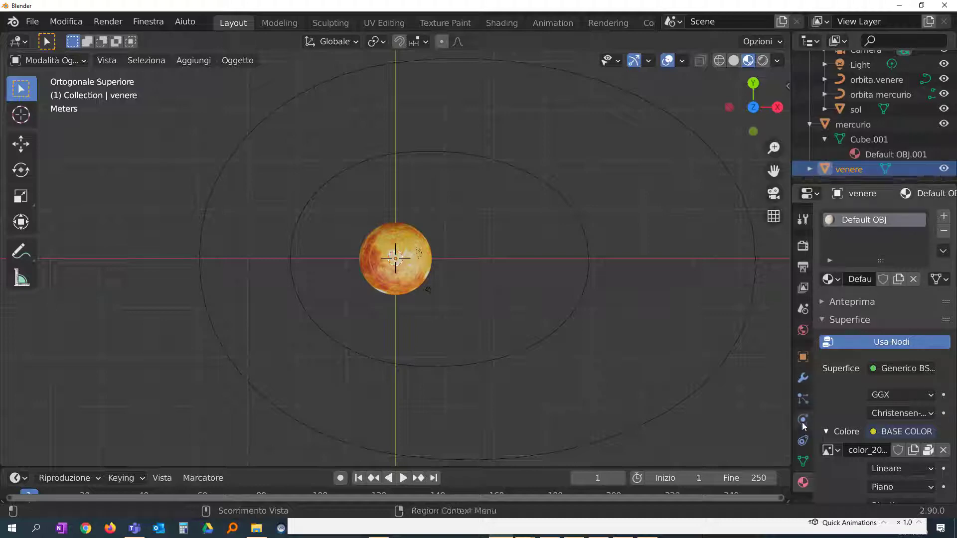
click(802, 442)
click(864, 216)
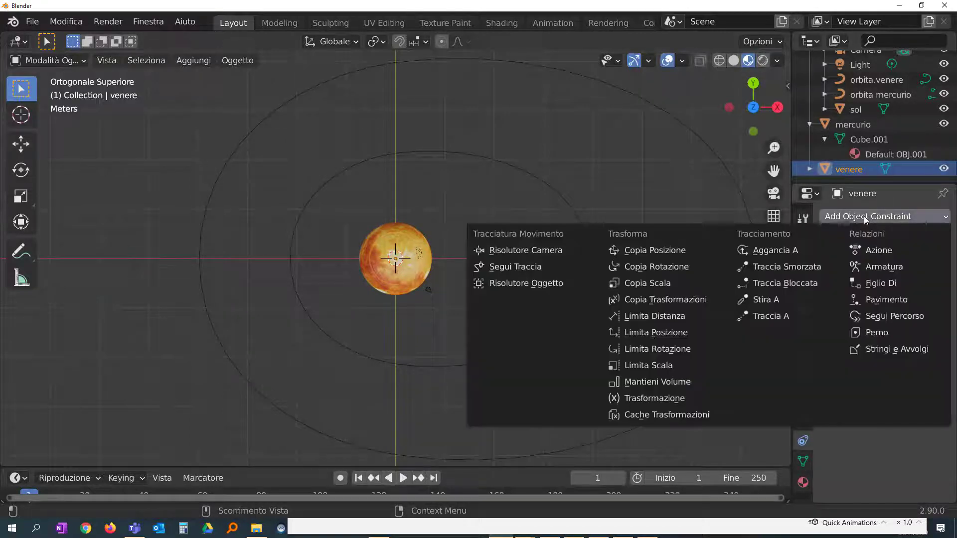
click(893, 316)
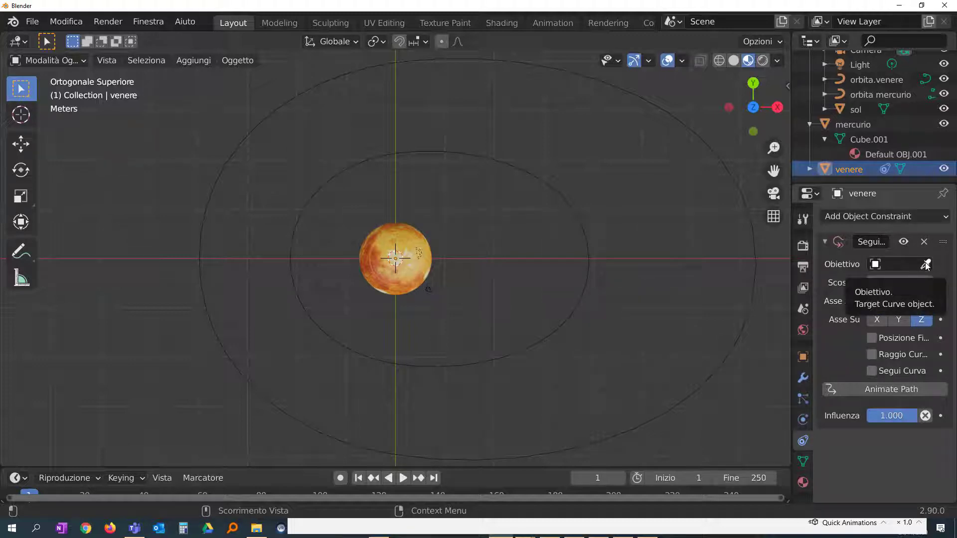
click(925, 265)
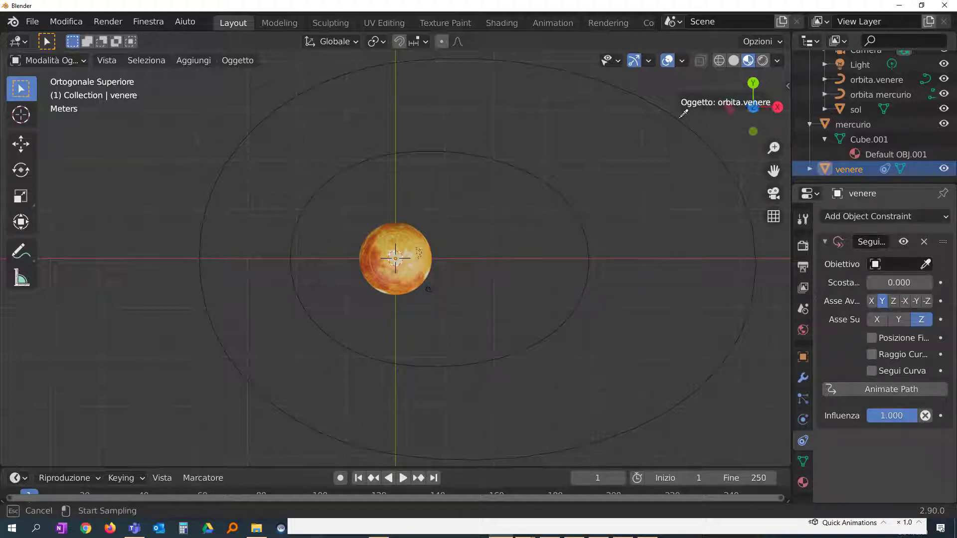
click(671, 103)
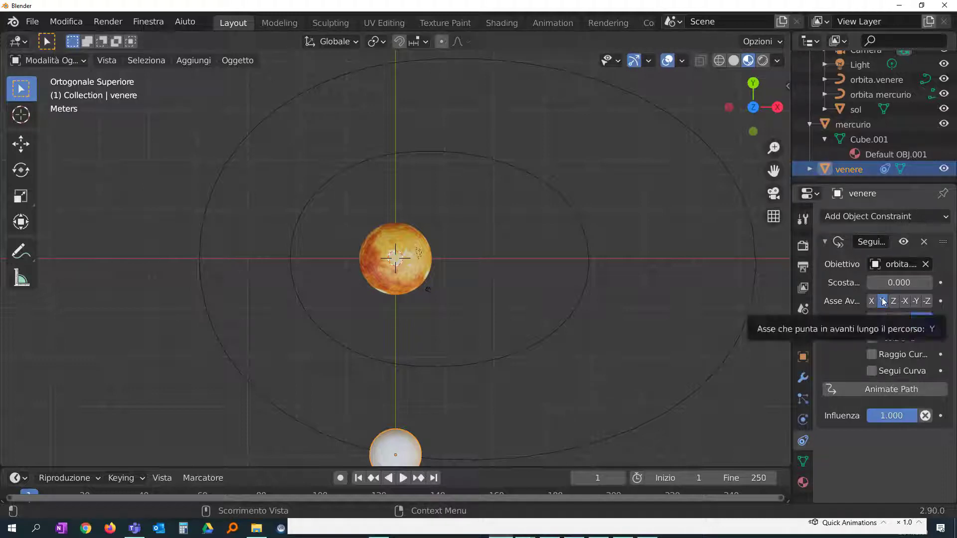
Step: Set venere's path offset to -19.800, enable Segui Curva and animate the path
drag(905, 283, 878, 283)
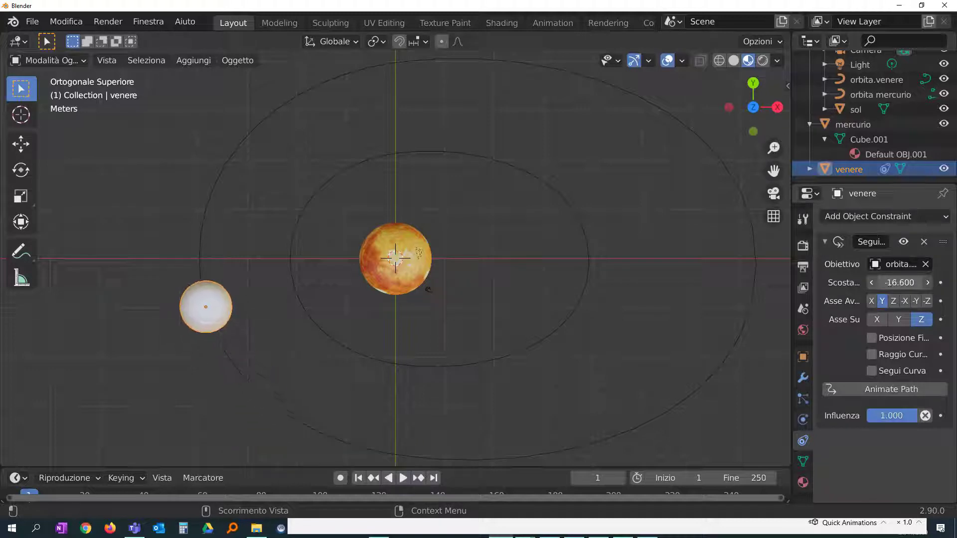
drag(878, 284, 848, 283)
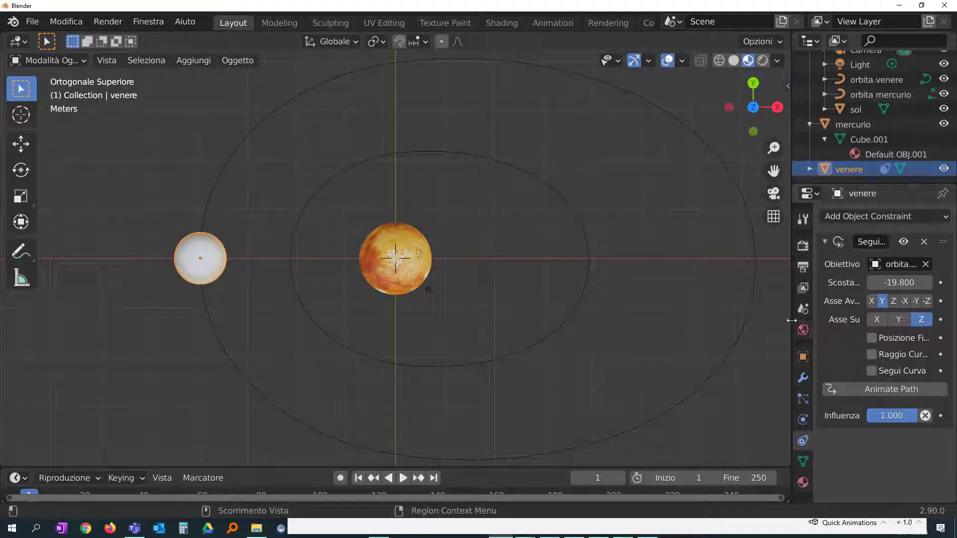
drag(793, 329, 763, 339)
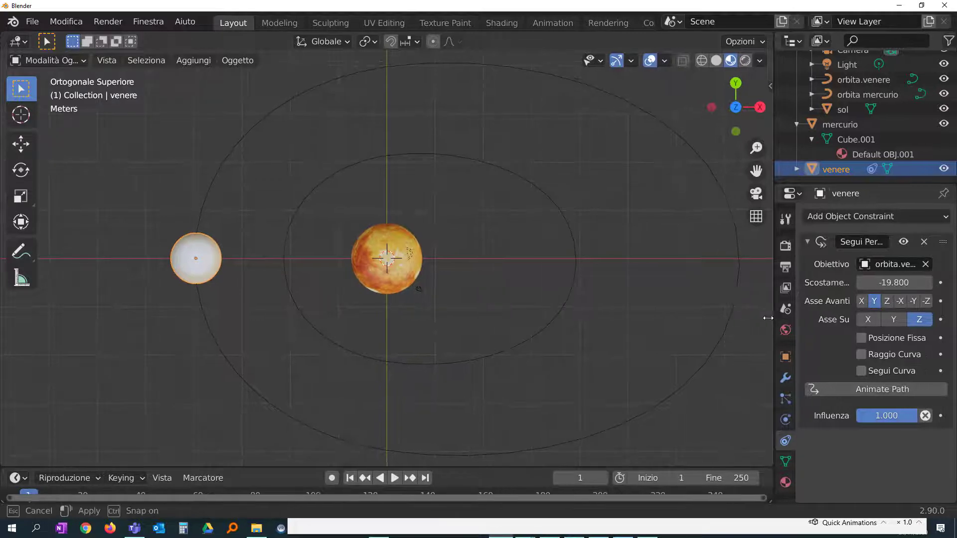
click(853, 371)
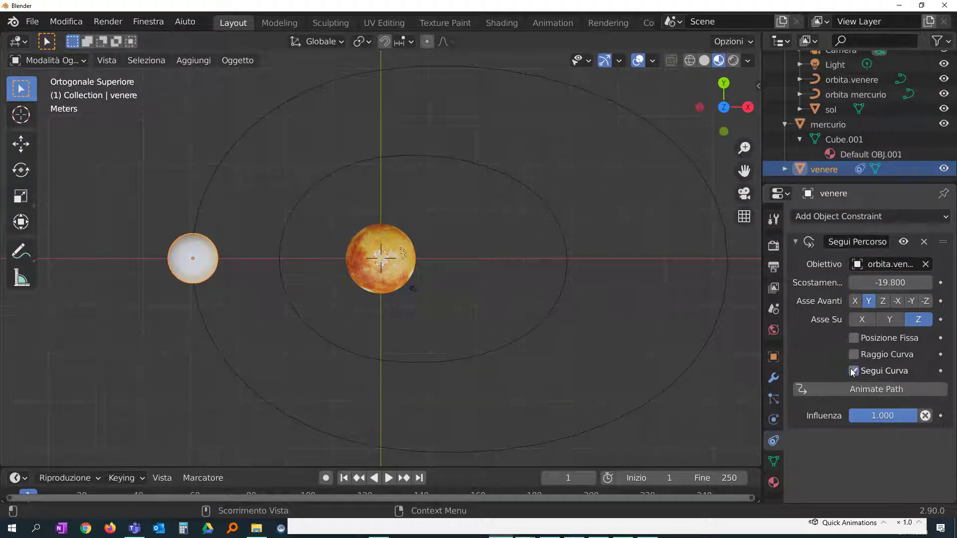
click(874, 390)
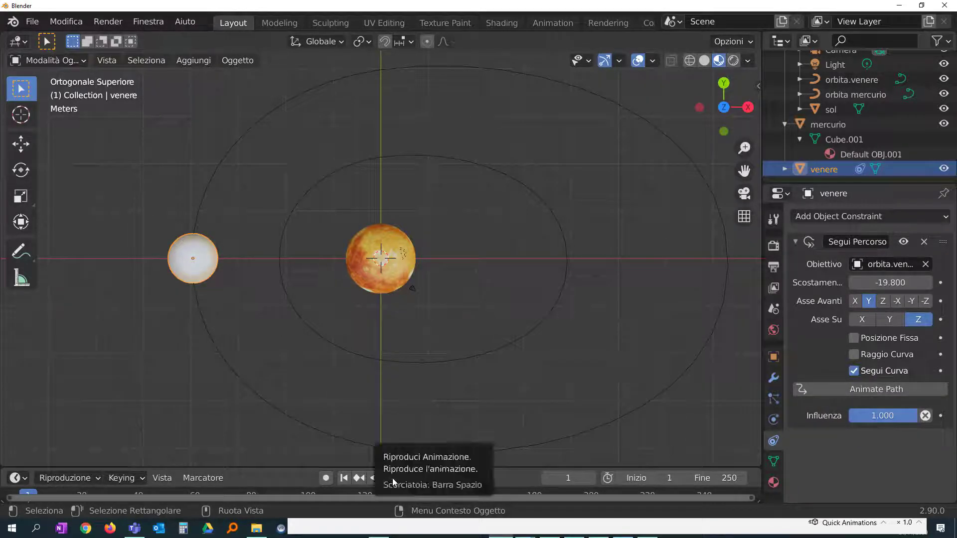
Step: Preview the orbit animation, then stop, rewind and enlarge the timeline
click(389, 478)
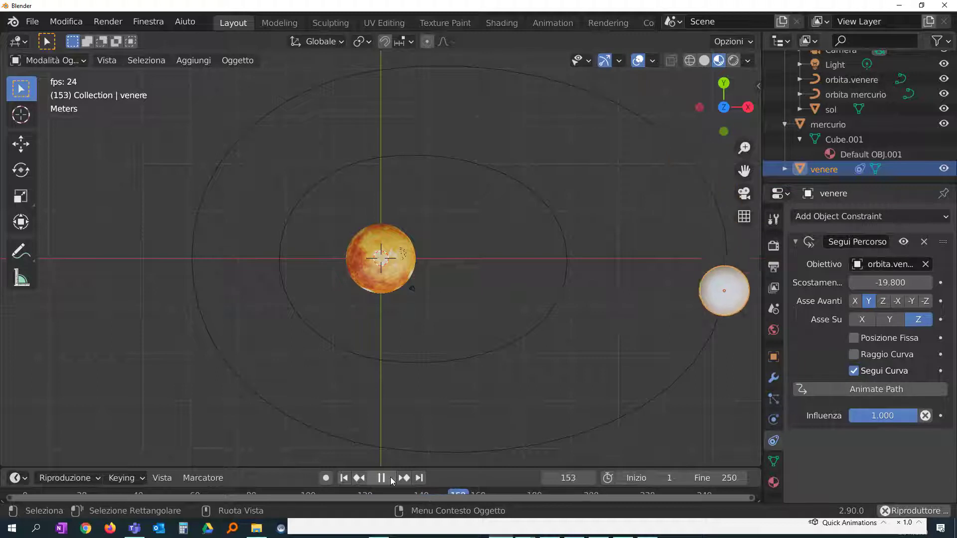
click(382, 478)
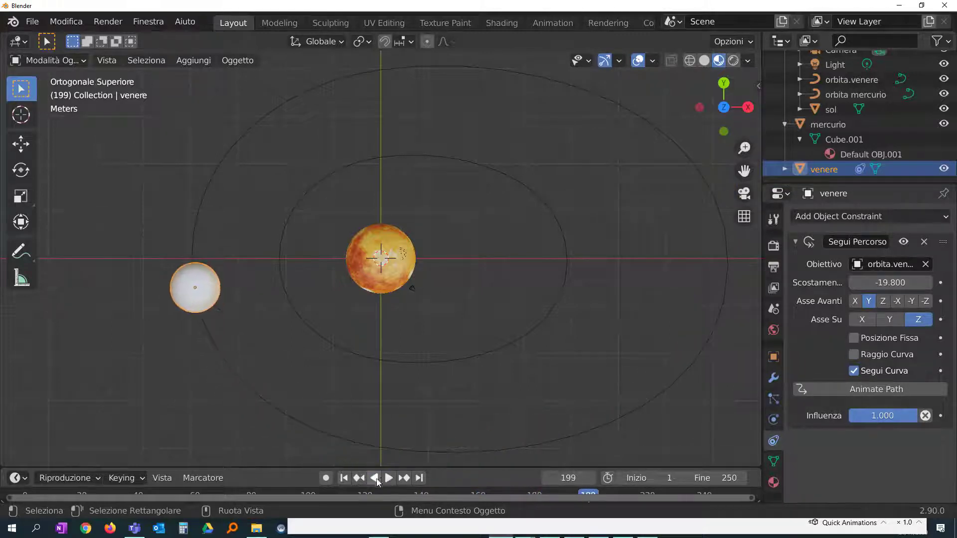
click(344, 478)
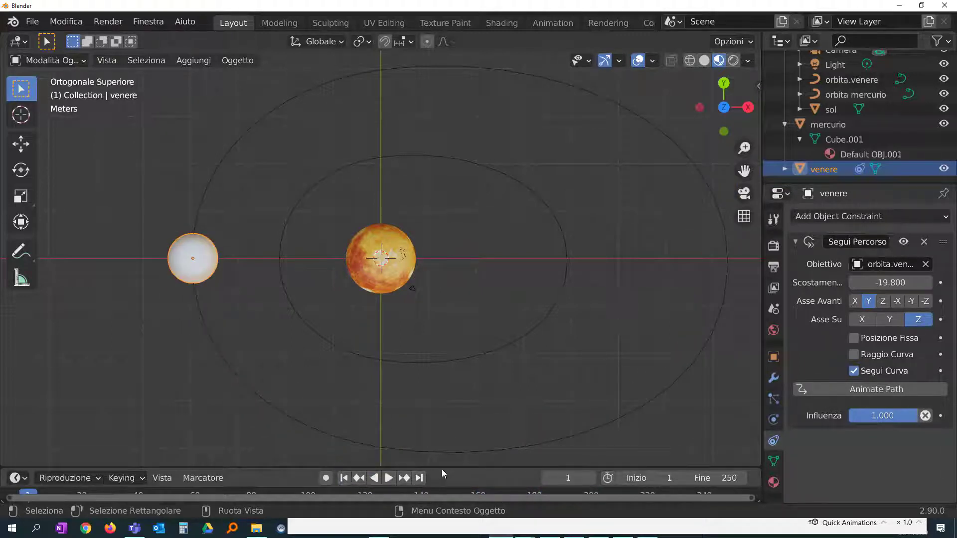
drag(439, 469, 441, 432)
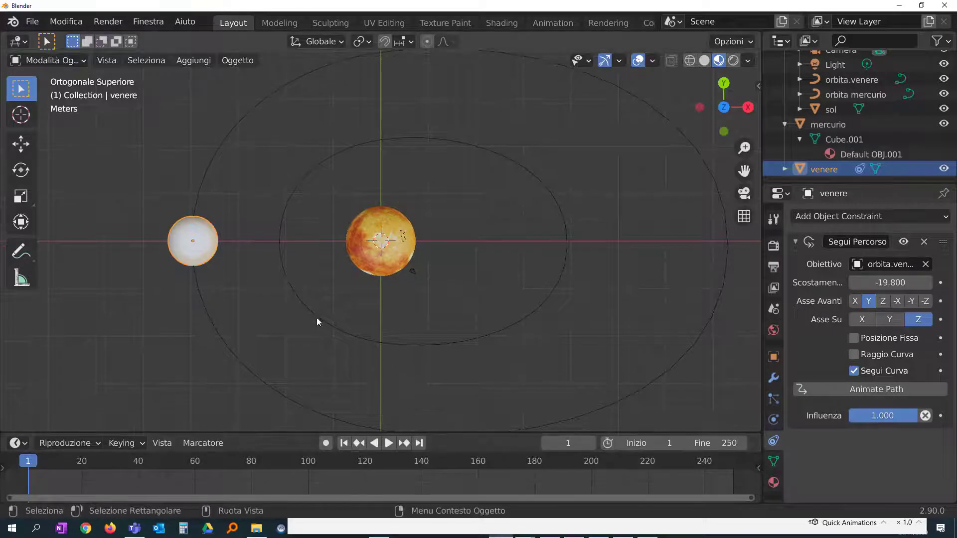
Step: Set the end frame to 100, replay the orbit and rewind to frame 1
click(717, 444)
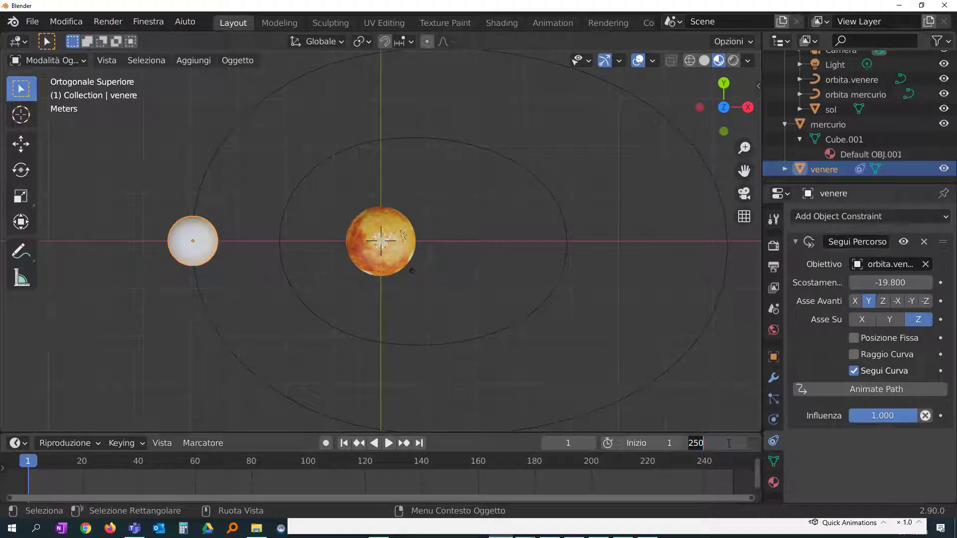
text(100)
key(Tab)
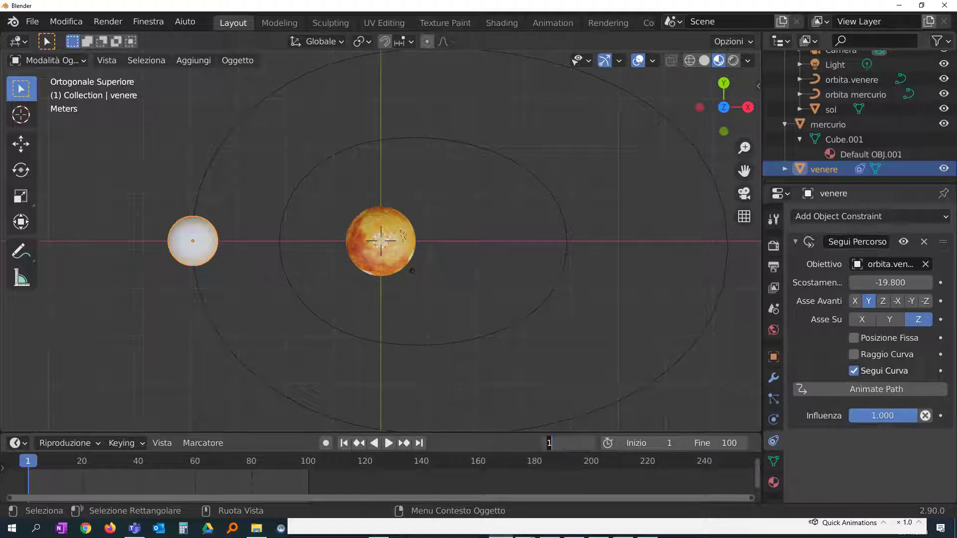
click(388, 443)
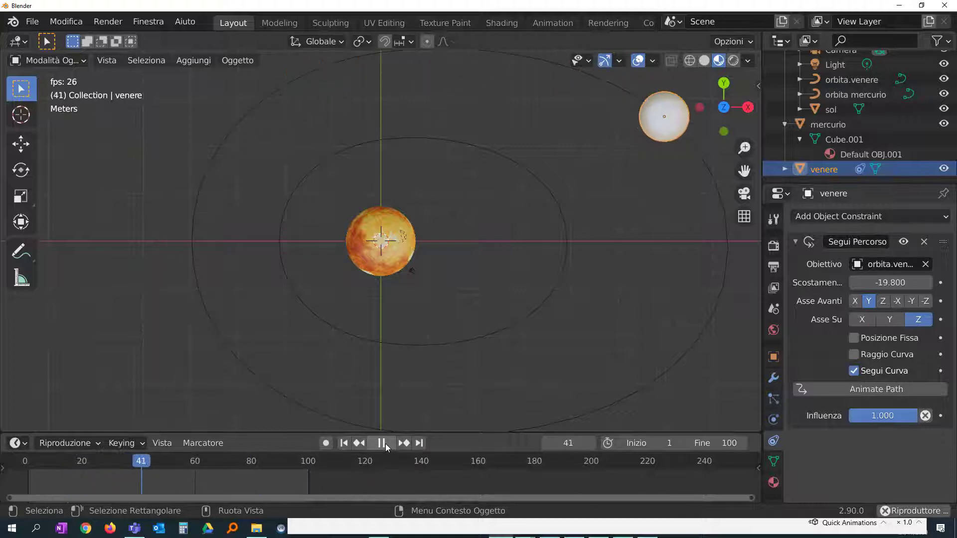
click(387, 444)
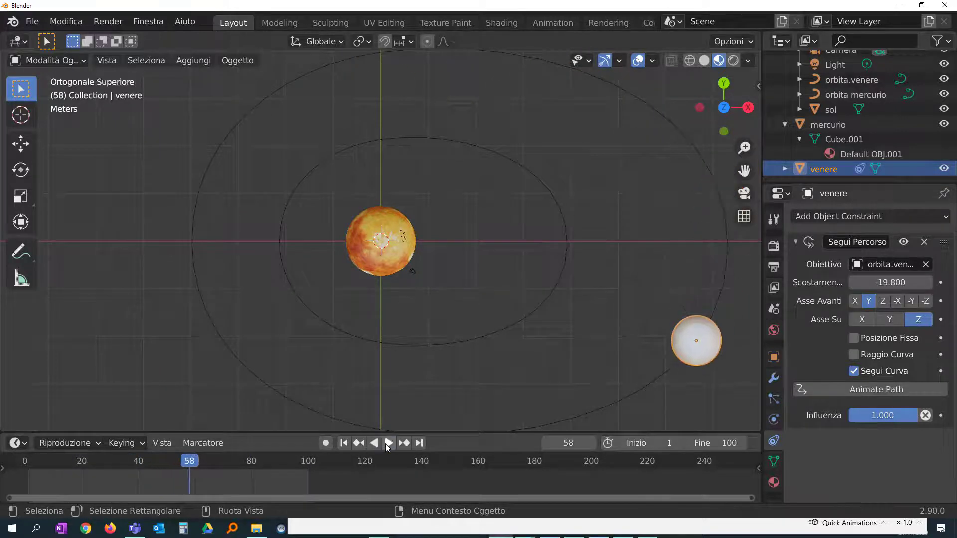
click(344, 444)
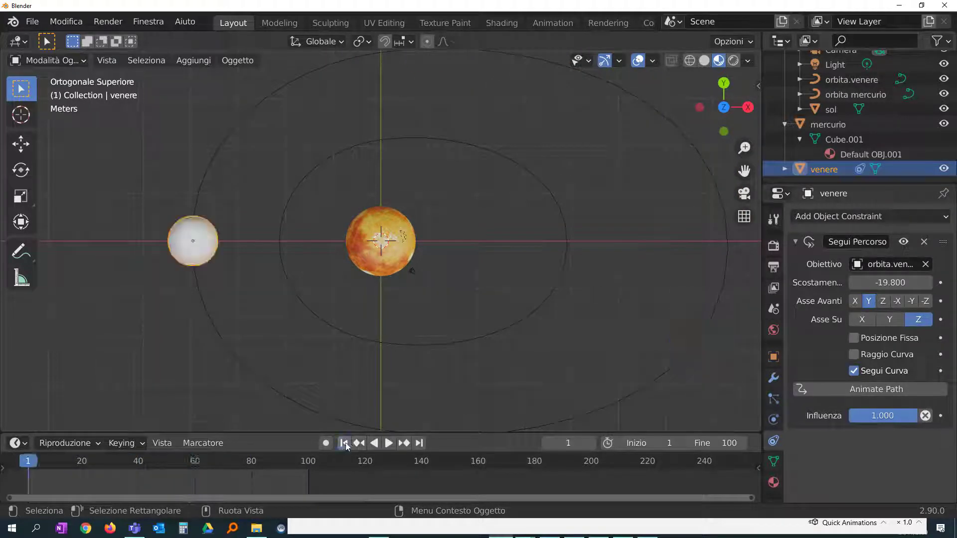
Step: Give mercurio a Segui Percorso constraint on 'orbita mercurio', offset -19.8, with Segui Curva on
click(833, 126)
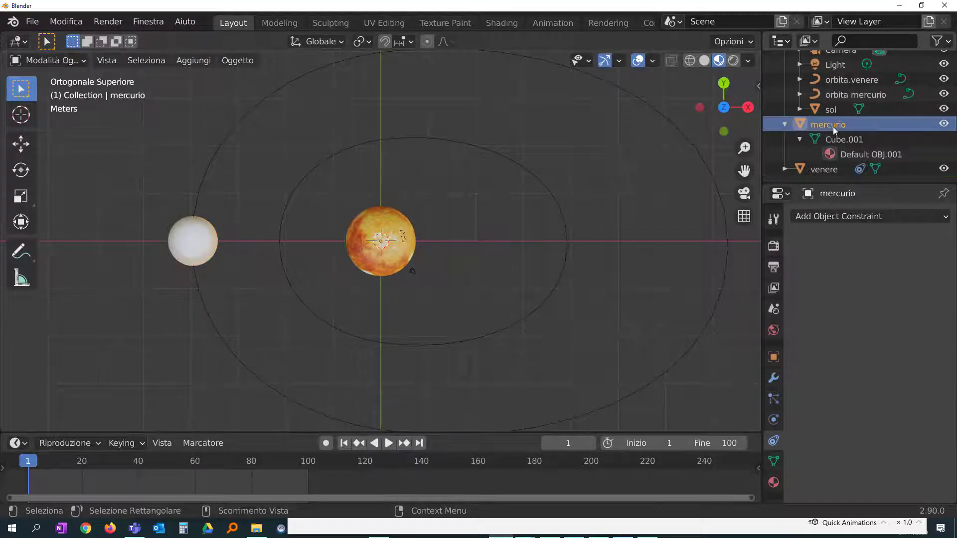
click(864, 220)
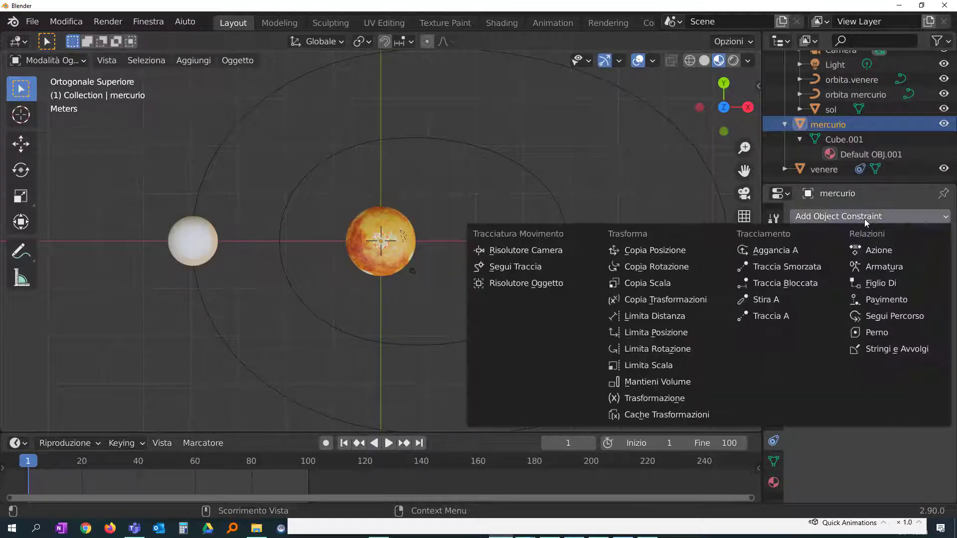
click(878, 315)
click(926, 264)
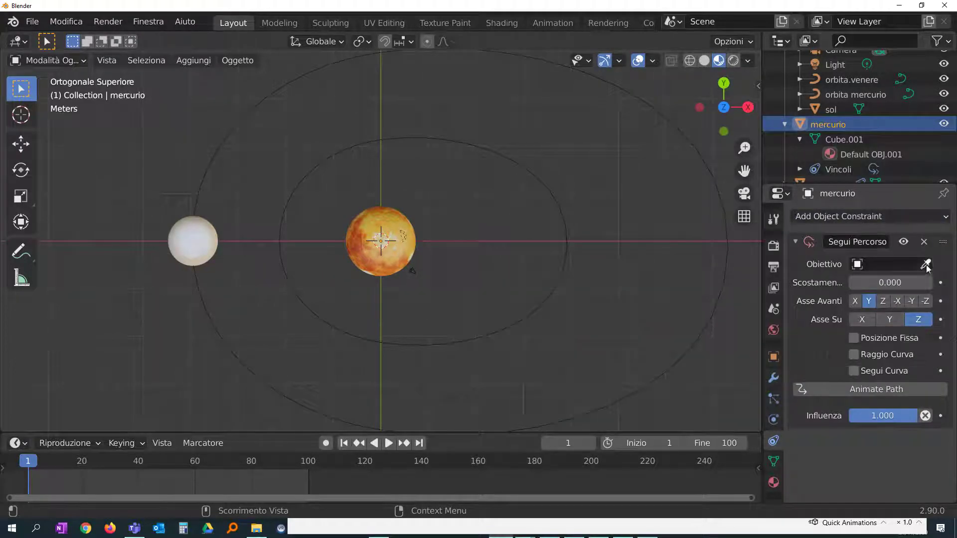
click(563, 205)
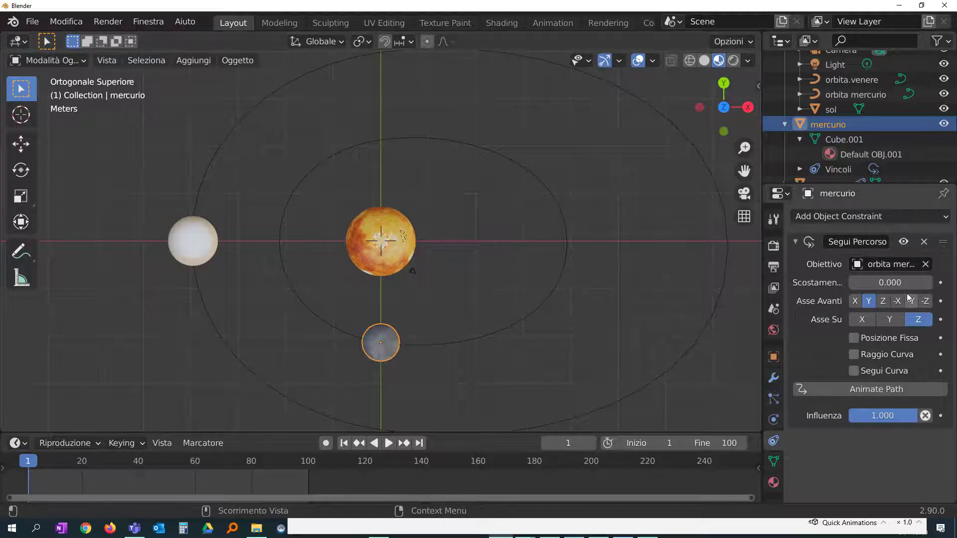
drag(907, 283, 875, 283)
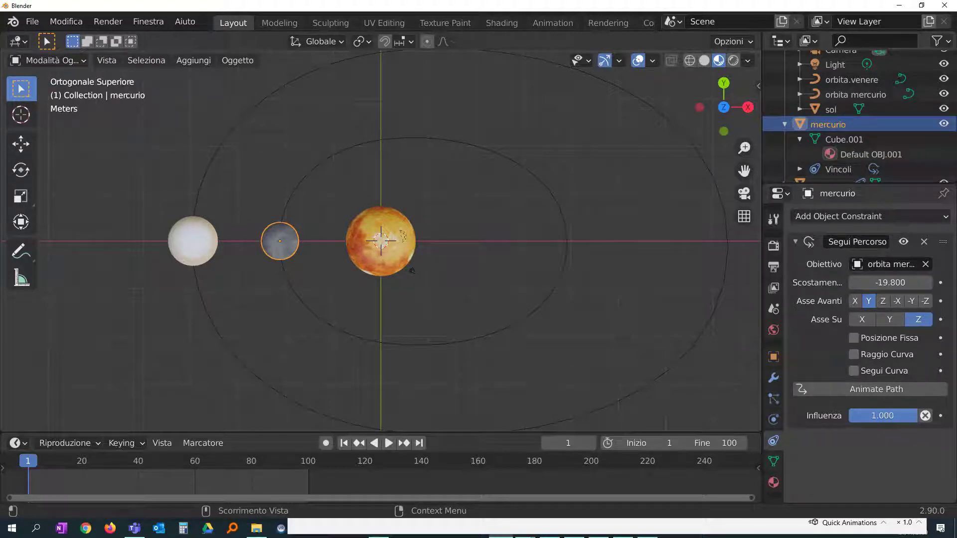
click(857, 371)
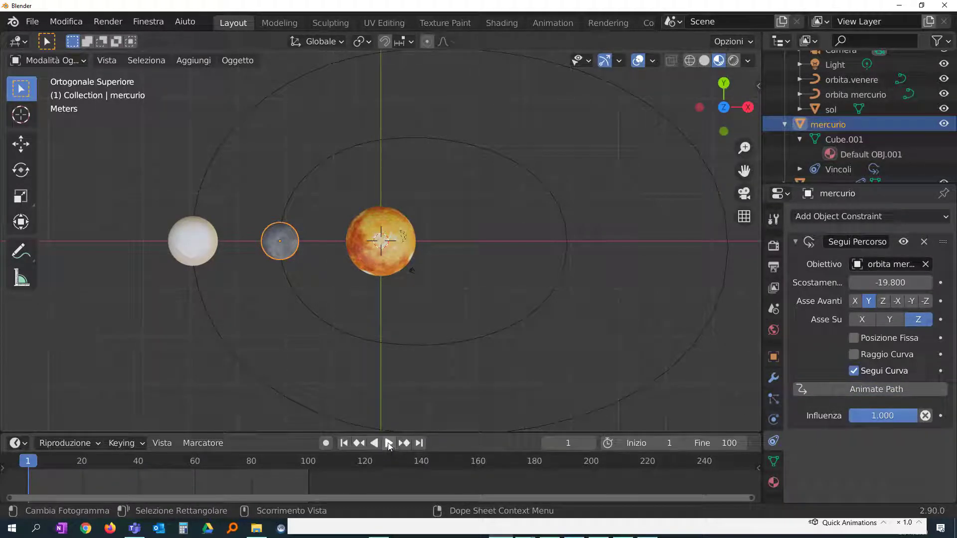
Step: Play and stop the orbit preview, rewind to frame 1, and open the File menu
click(389, 443)
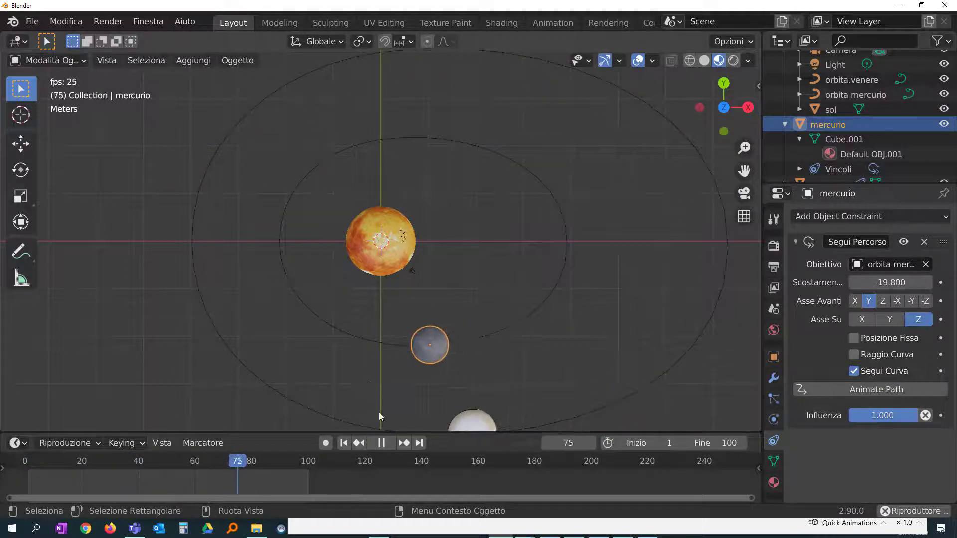
click(380, 444)
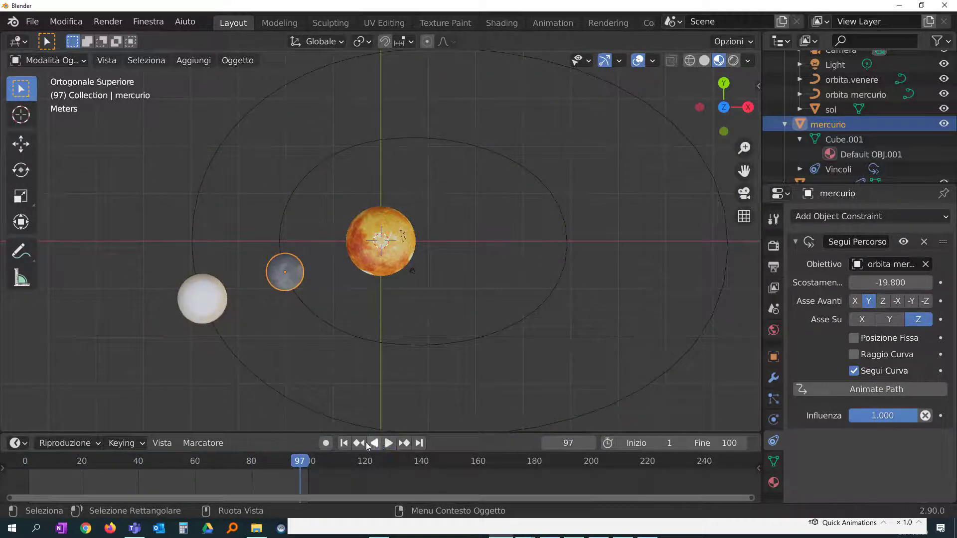
click(344, 443)
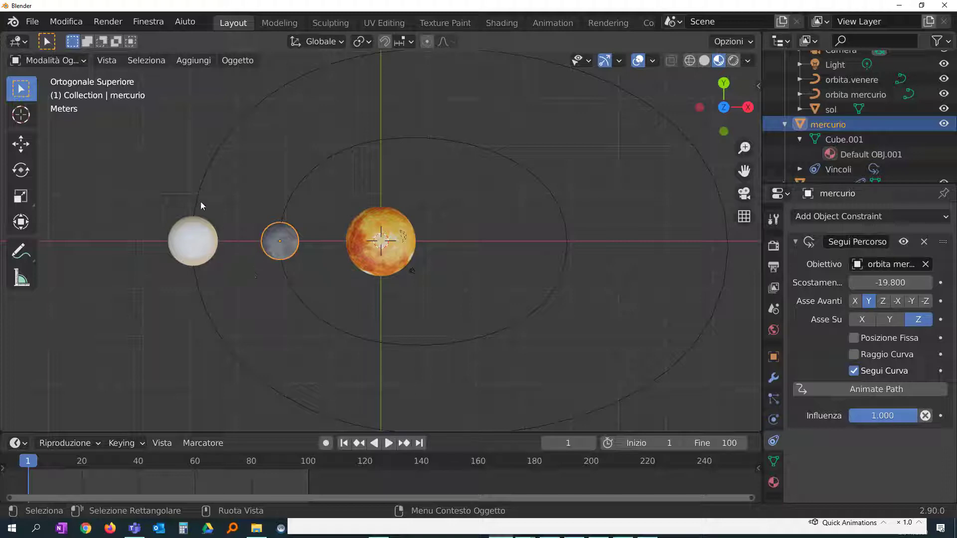
click(35, 19)
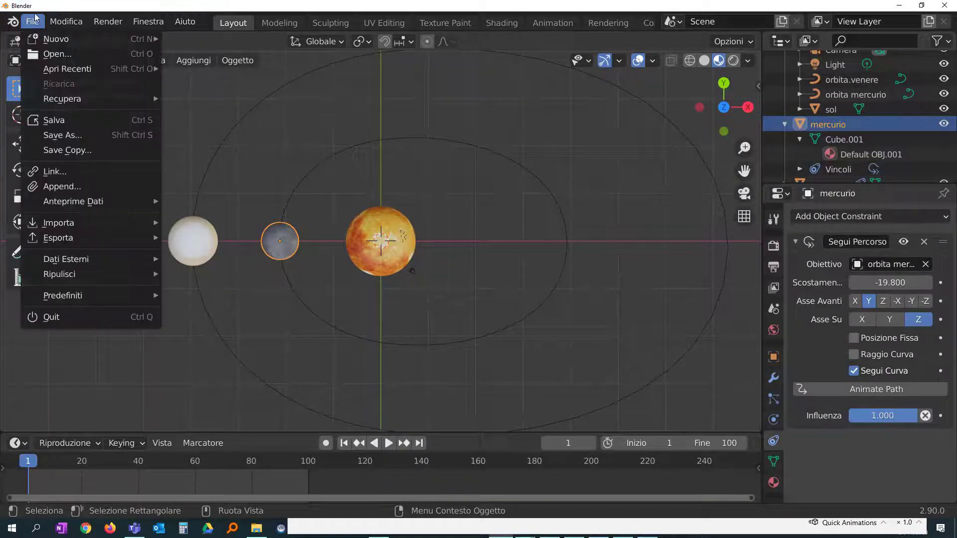
mouse_move(58, 238)
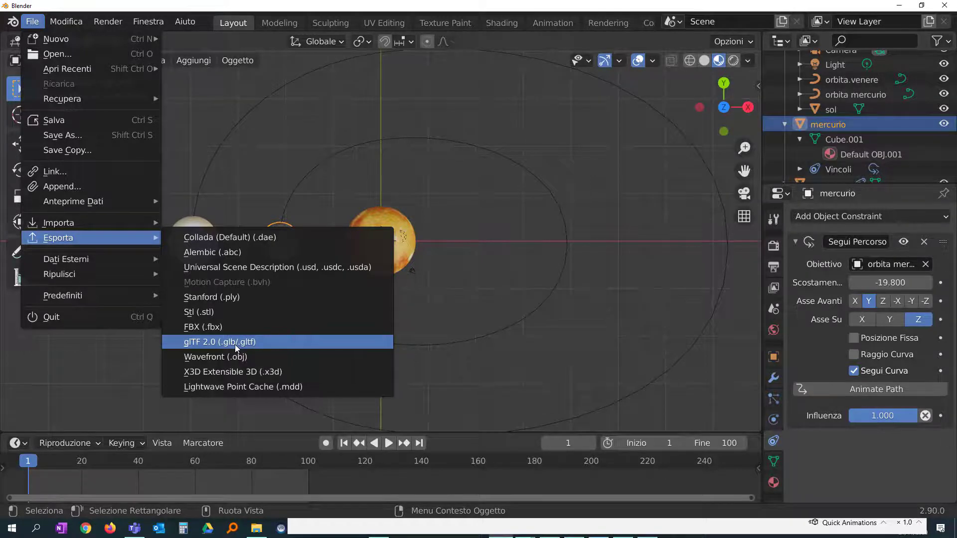
Step: Start a glTF 2.0 export, review its Animazione options, then cancel it
click(235, 343)
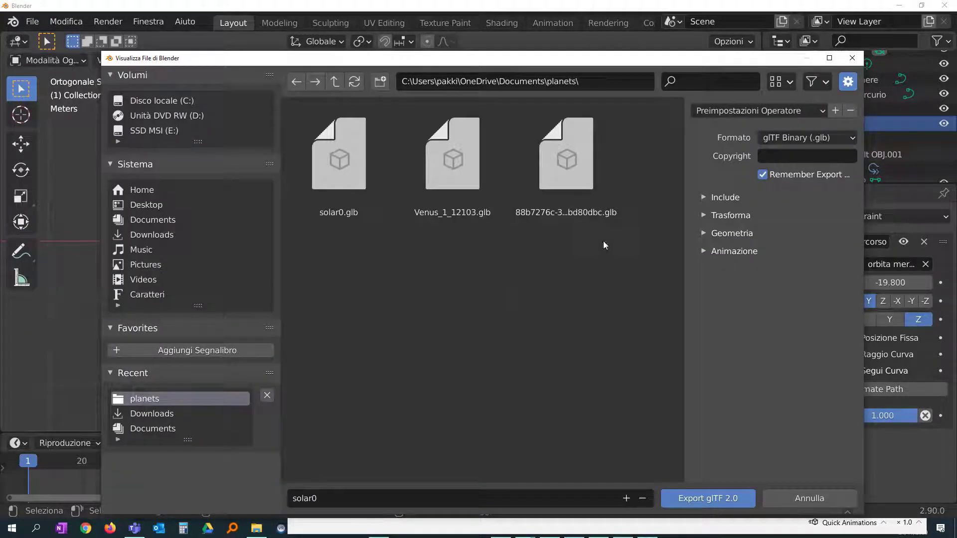
click(704, 252)
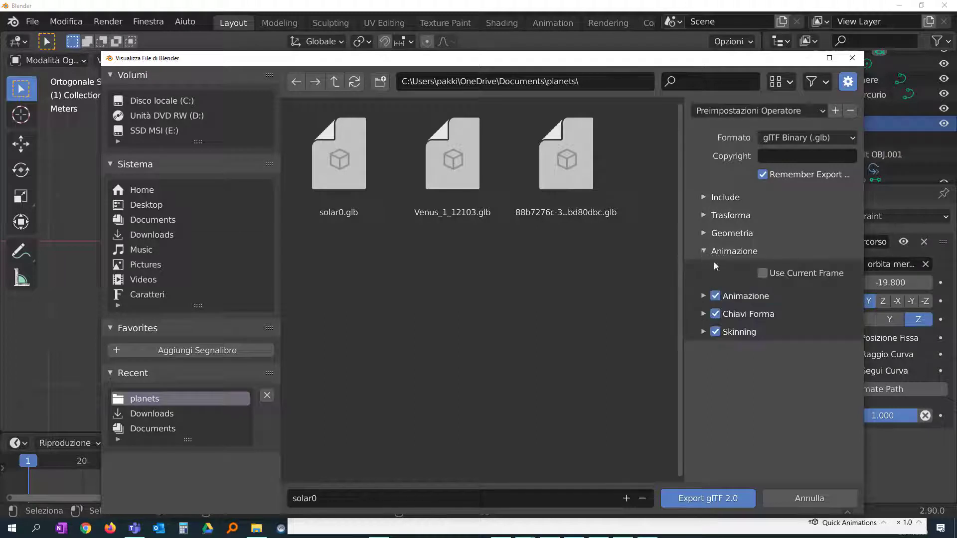
click(703, 296)
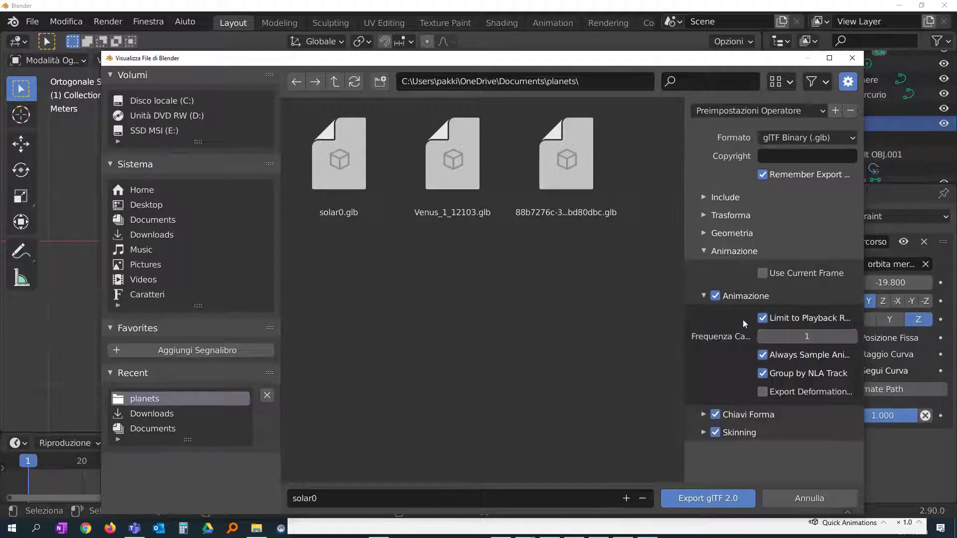
click(784, 500)
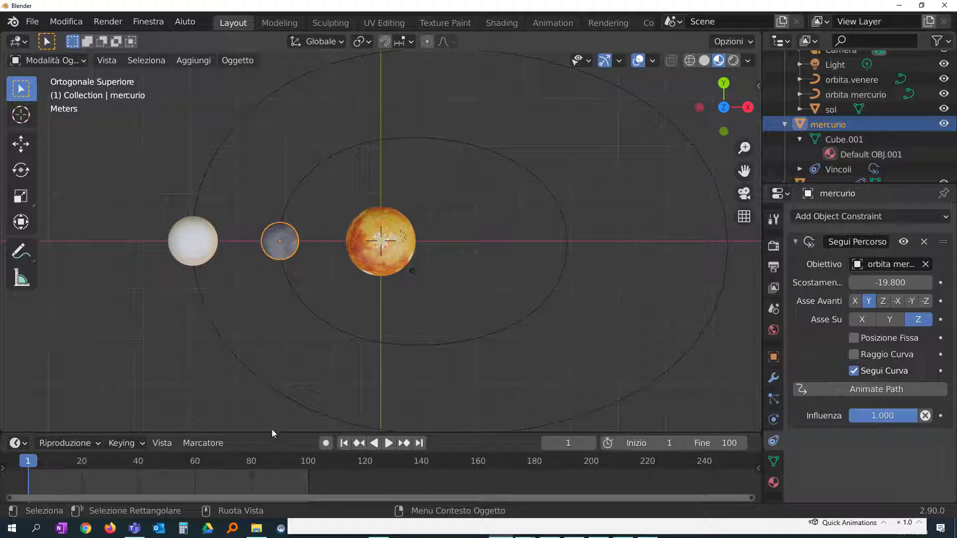
Step: Enlarge the timeline, switch to the Animation workspace, and use Material Preview shading
drag(272, 430, 279, 384)
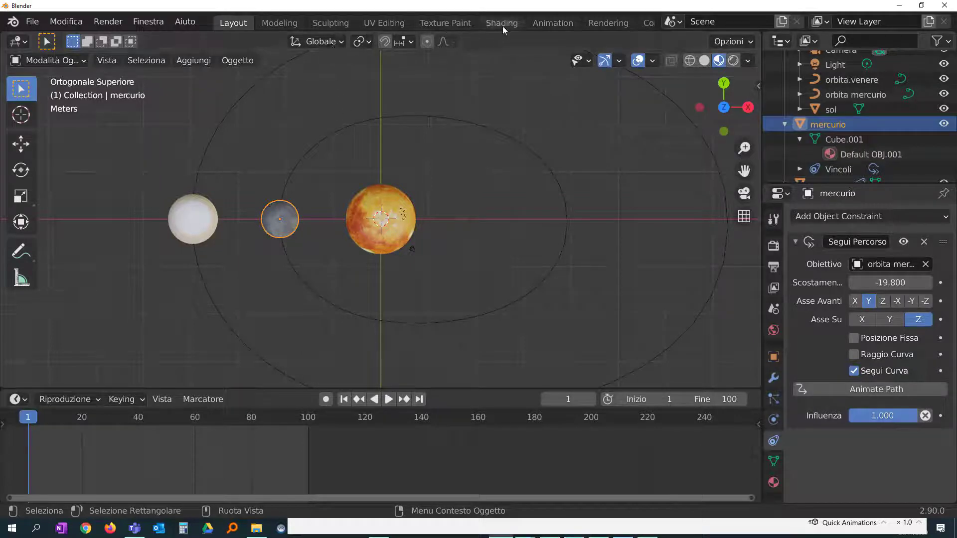
click(547, 22)
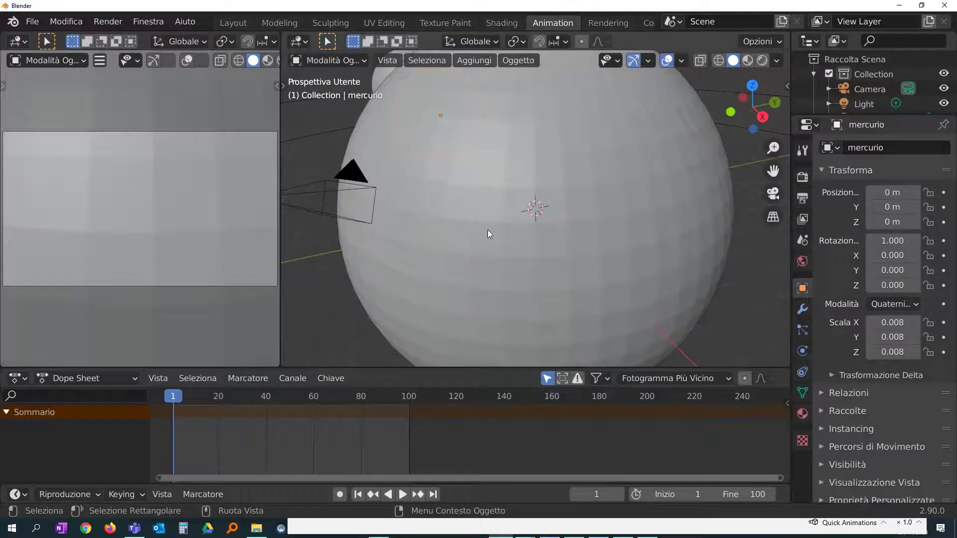
scroll(488, 230, down, 5)
click(747, 60)
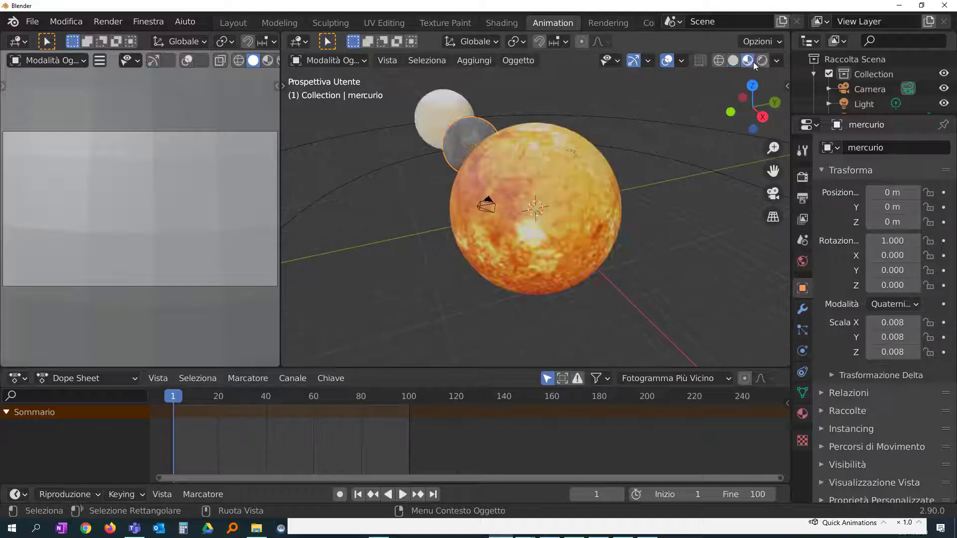
Step: Bake mercurio's action with Visual Keying, Clear Constraints, Clear Parents and Overwrite Current Action
scroll(406, 160, down, 2)
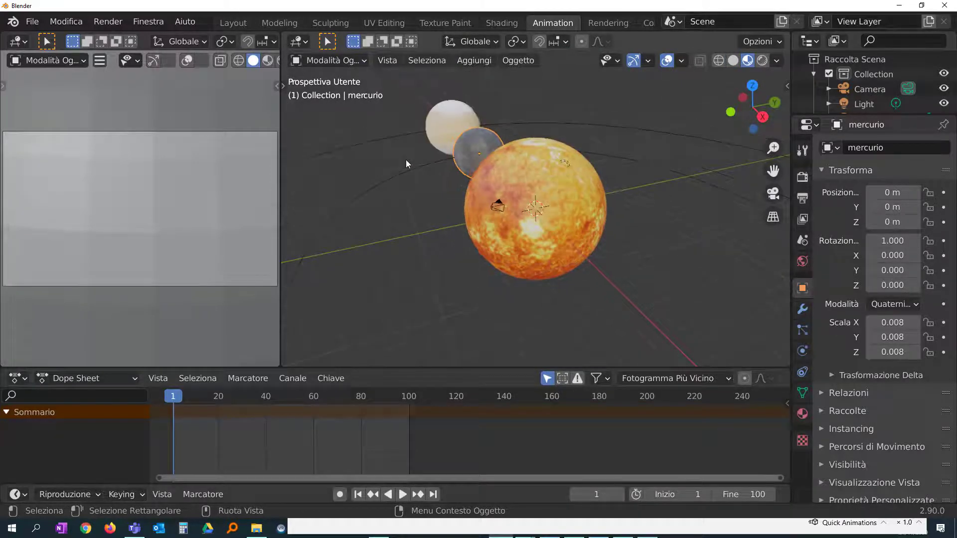
scroll(406, 162, down, 1)
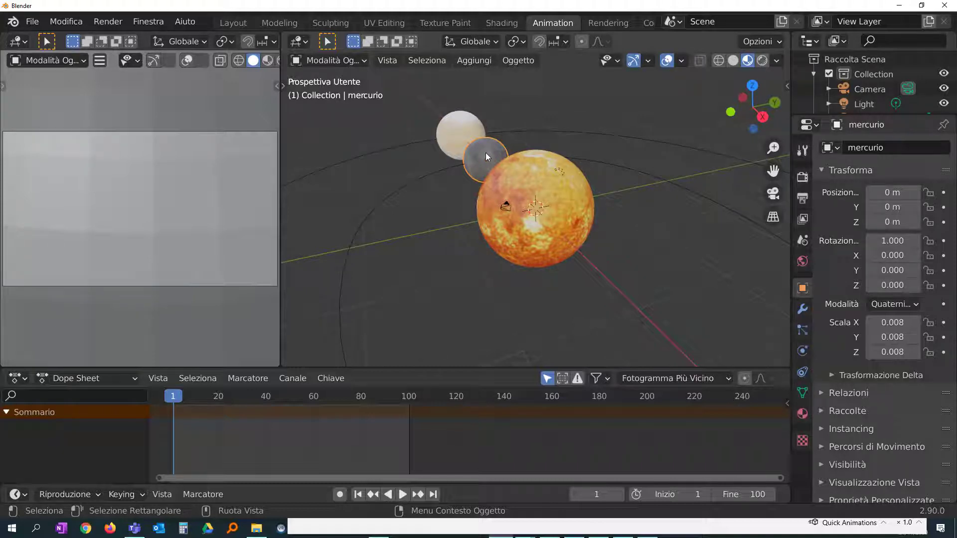
click(516, 61)
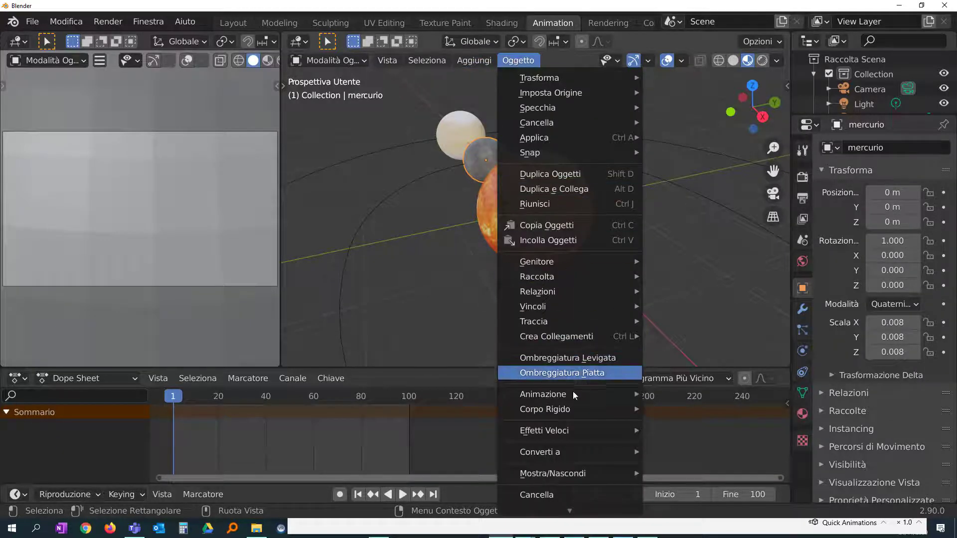
mouse_move(544, 394)
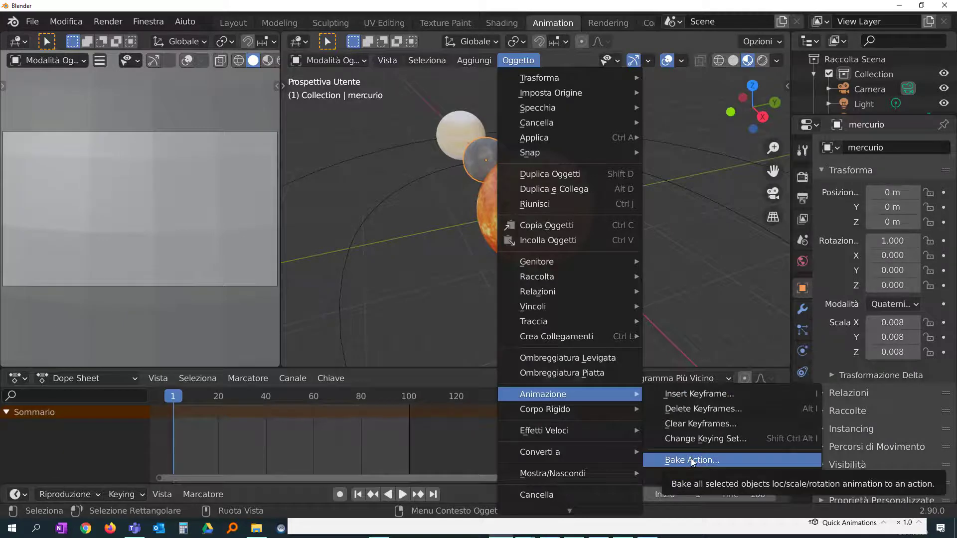
click(691, 460)
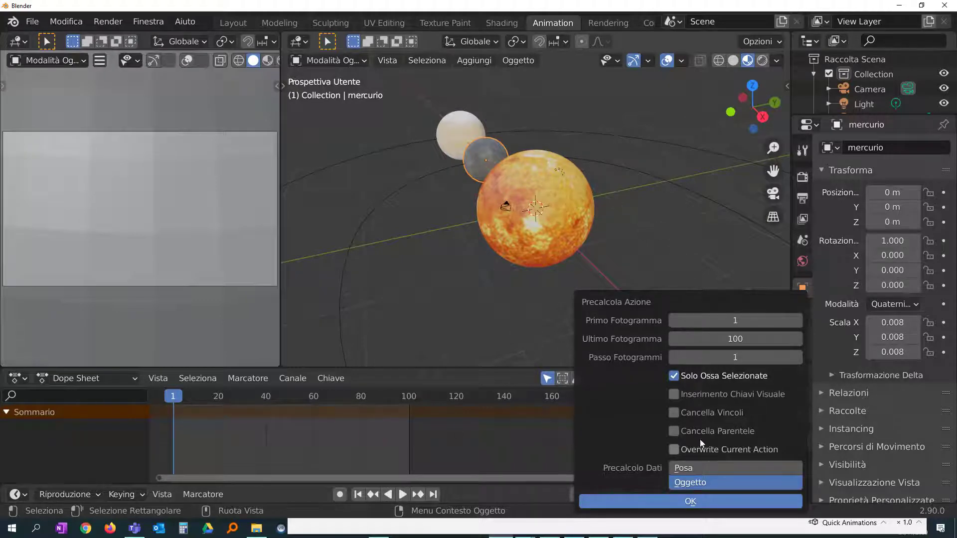
click(676, 395)
click(676, 413)
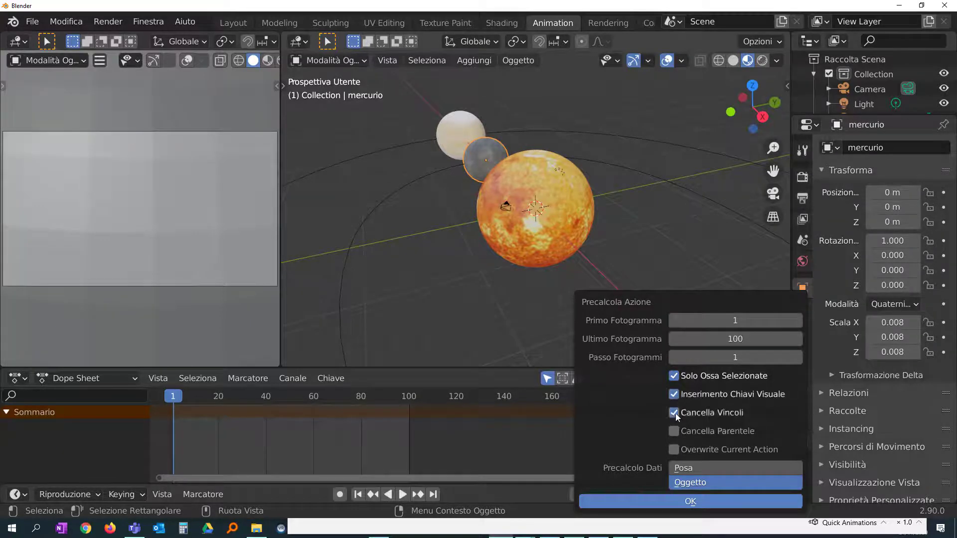
click(676, 431)
click(675, 450)
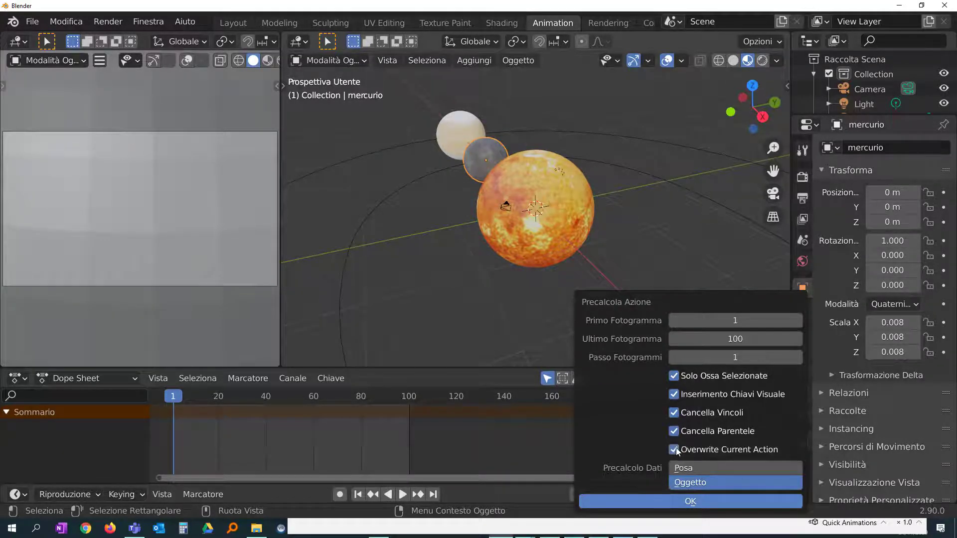
click(698, 501)
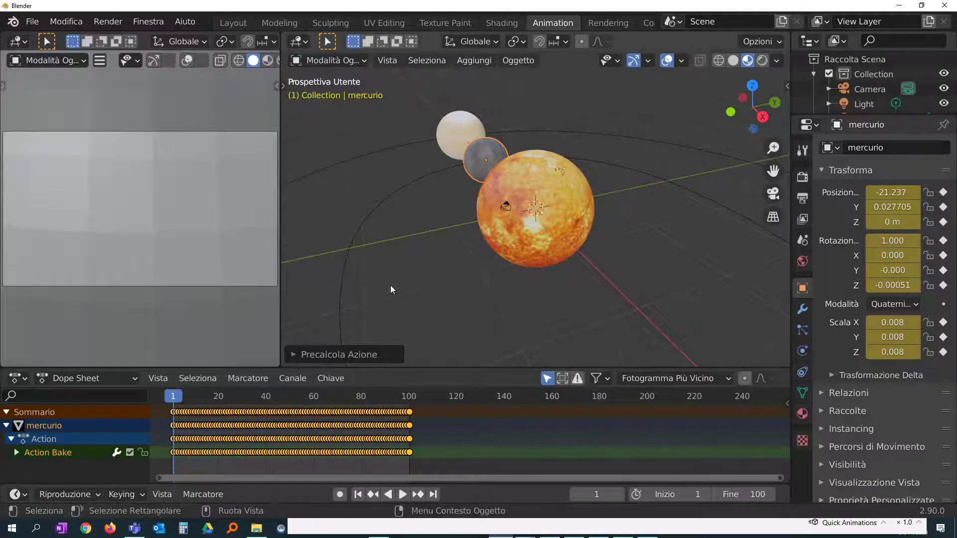
Step: Select venere and run Bake Action on it with the same options
click(455, 127)
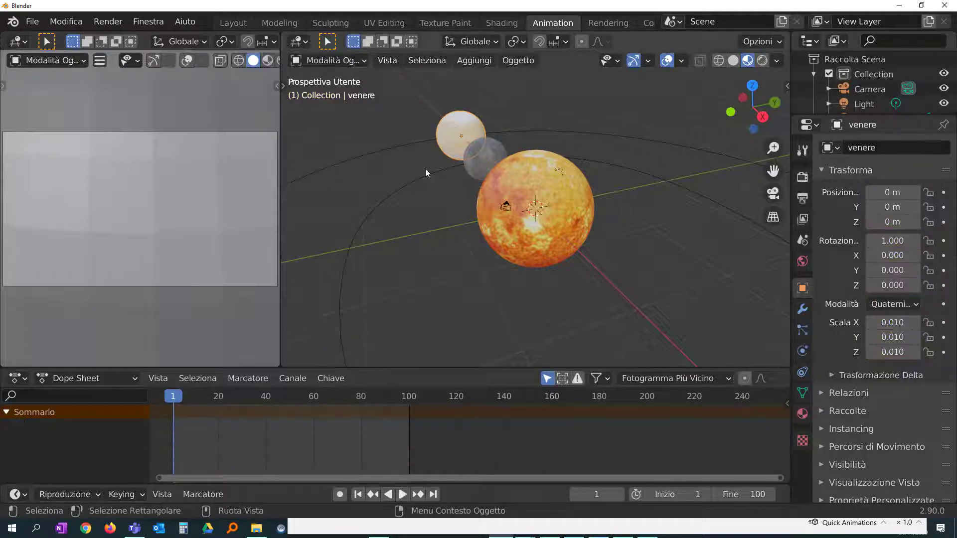
click(515, 63)
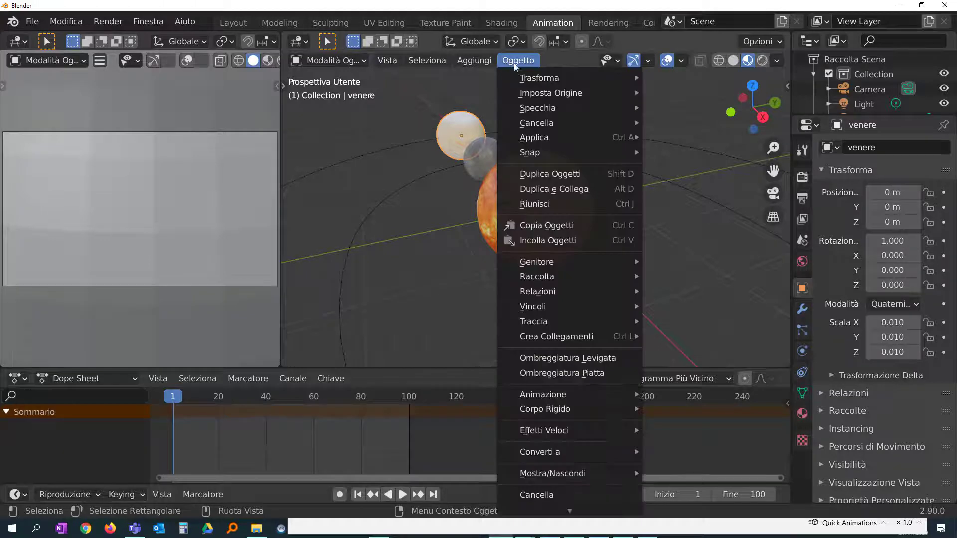
mouse_move(569, 393)
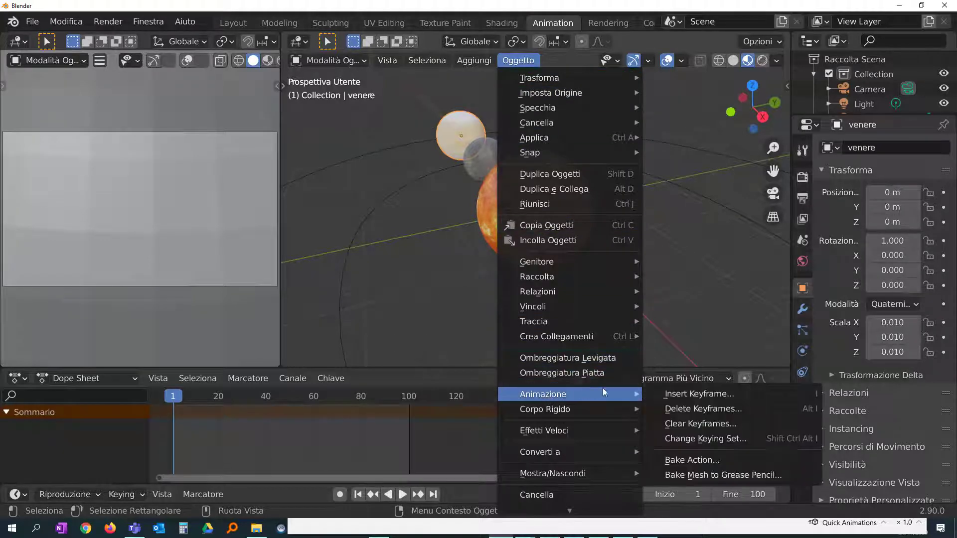
click(696, 459)
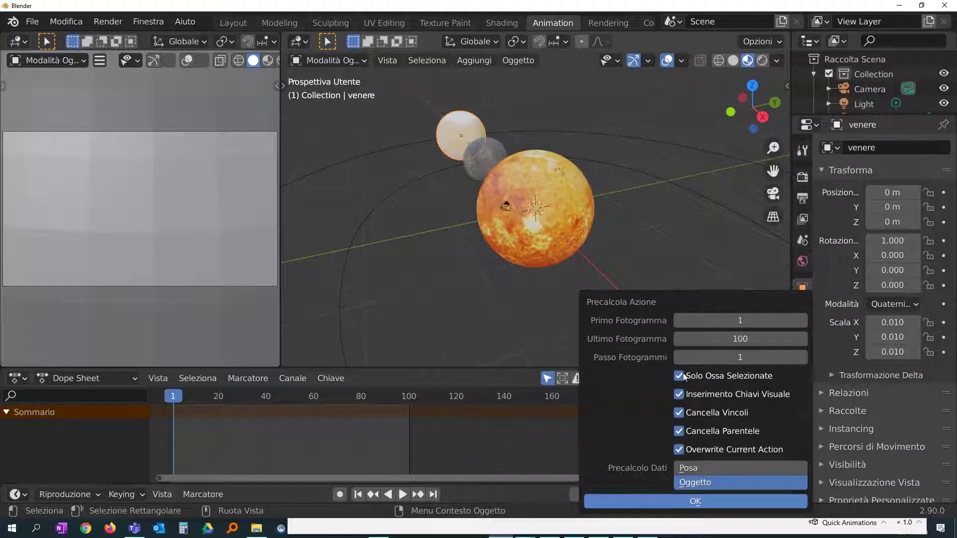
click(696, 501)
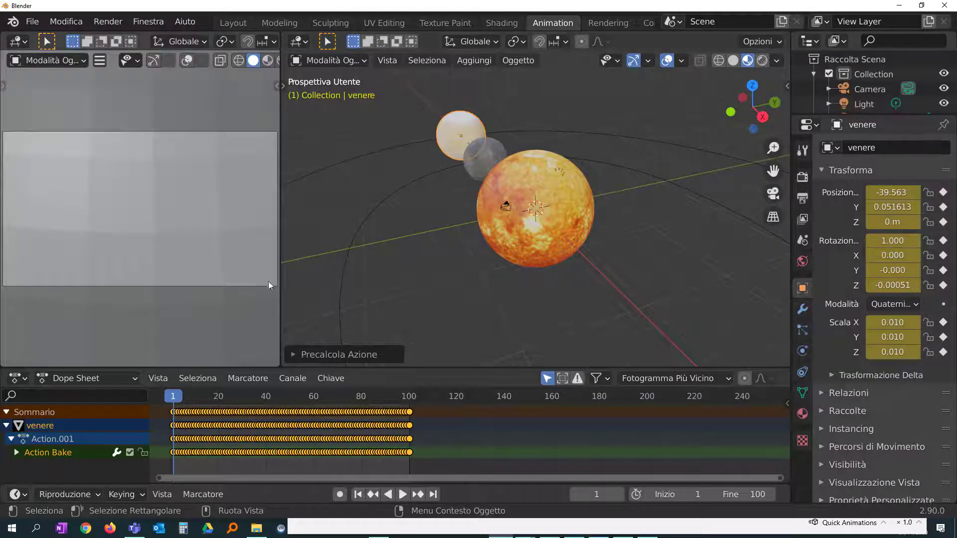
Step: Switch the Dope Sheet to Action Editor and stash mercurio's and venere's baked actions
click(487, 158)
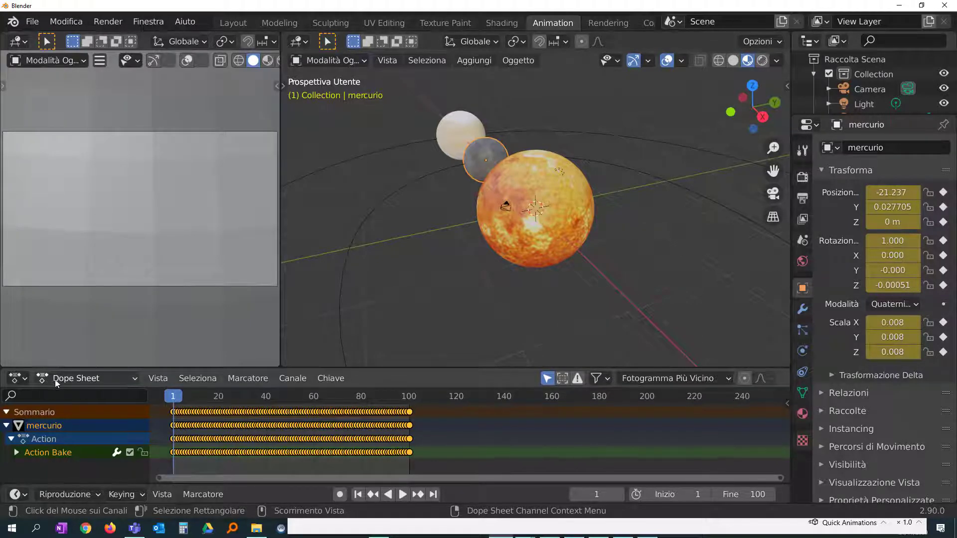
click(133, 379)
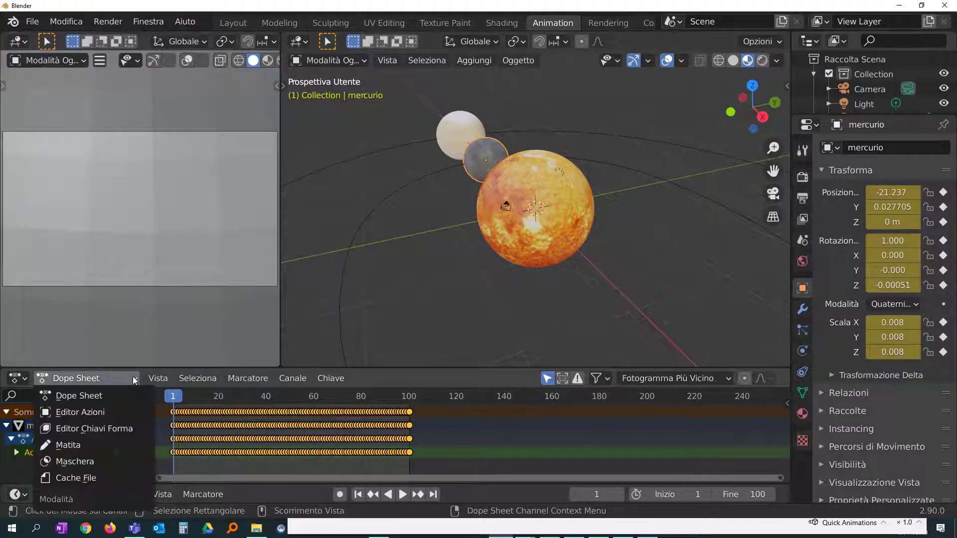
click(105, 413)
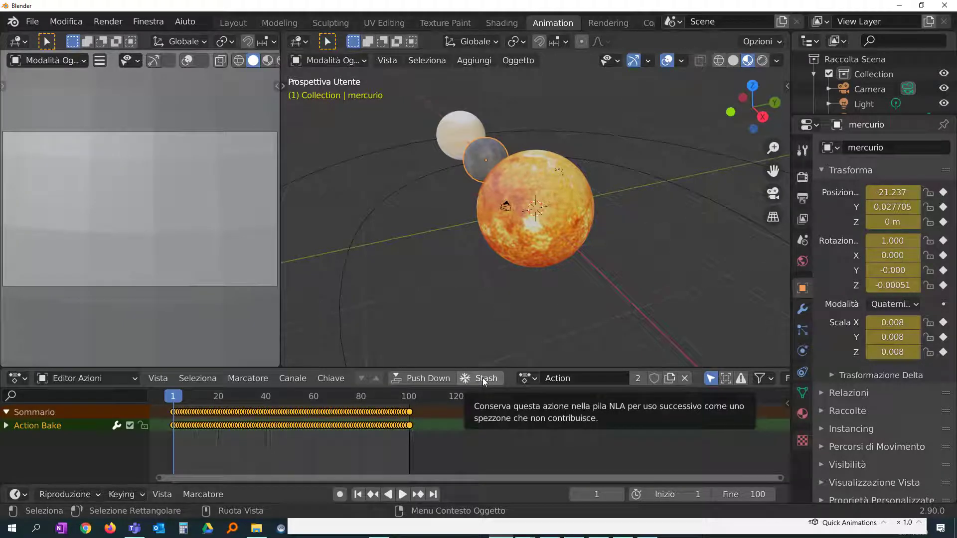
click(482, 378)
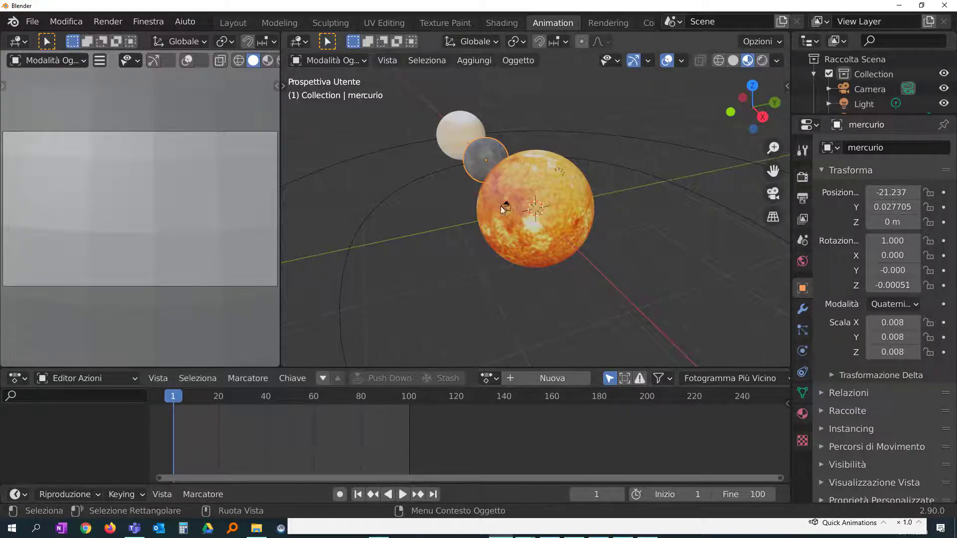
click(464, 127)
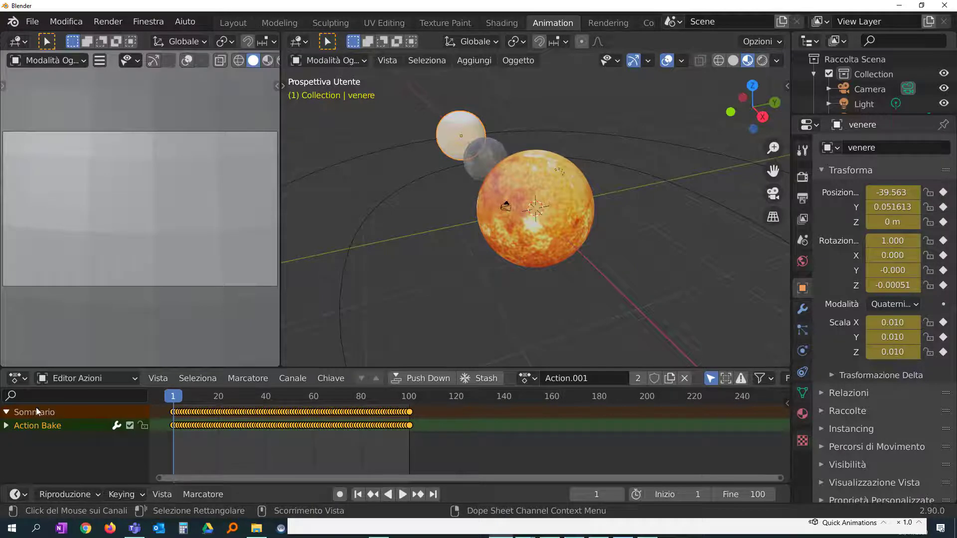
click(486, 379)
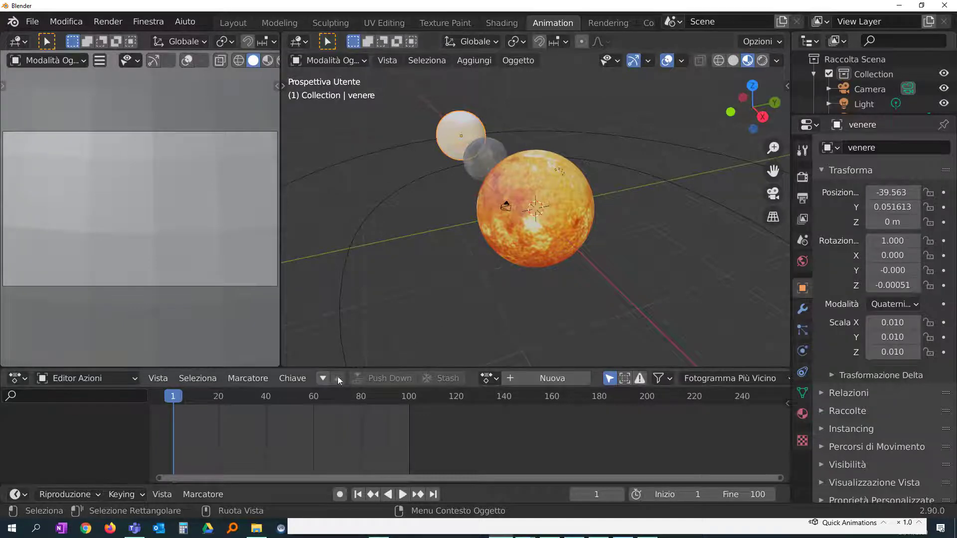
Step: Turn the bottom editor into the Nonlinear Animation editor and enlarge it upward
click(23, 378)
key(Escape)
click(23, 378)
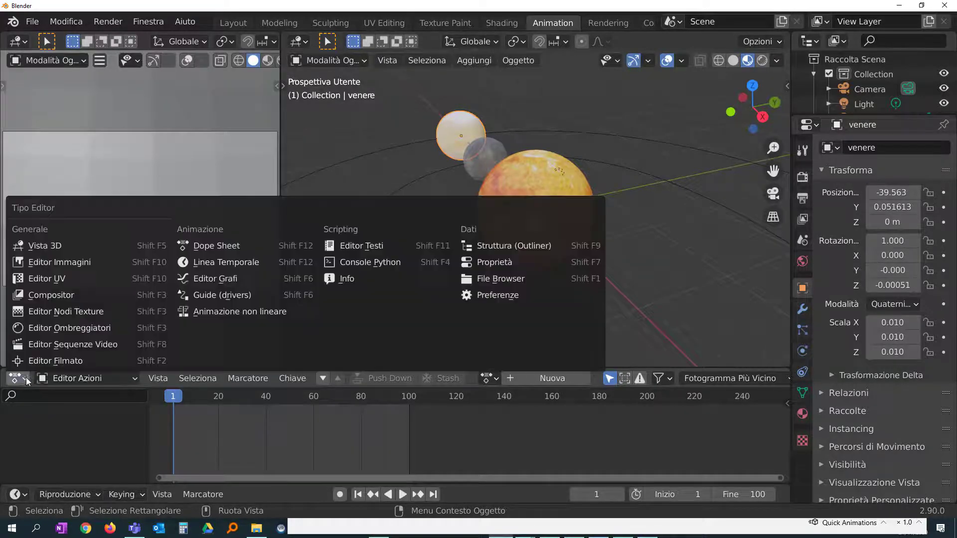
key(Escape)
click(25, 381)
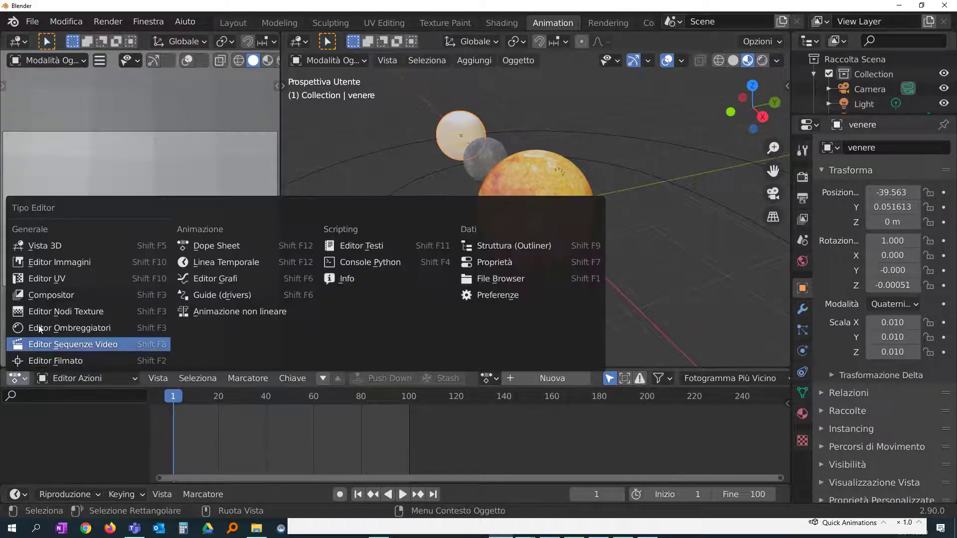
click(241, 313)
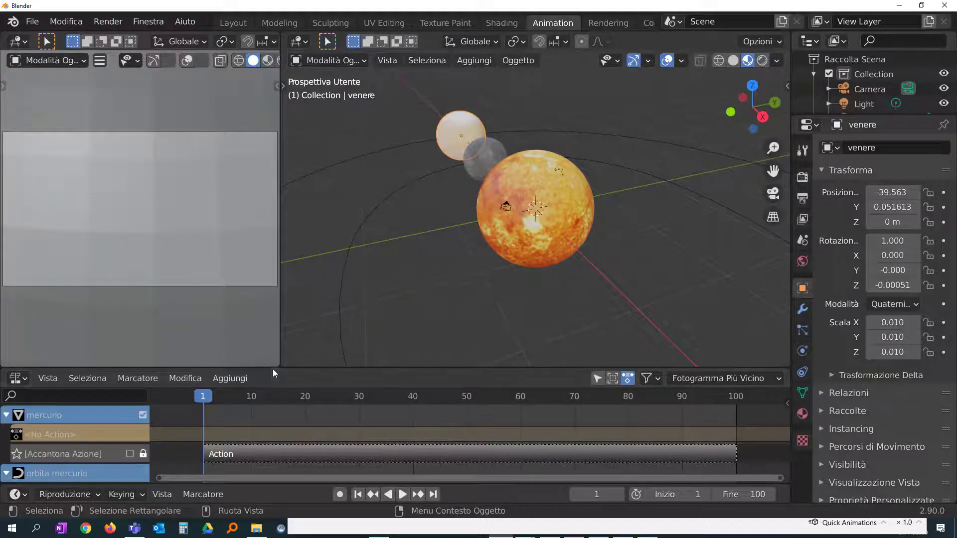
drag(276, 368, 282, 199)
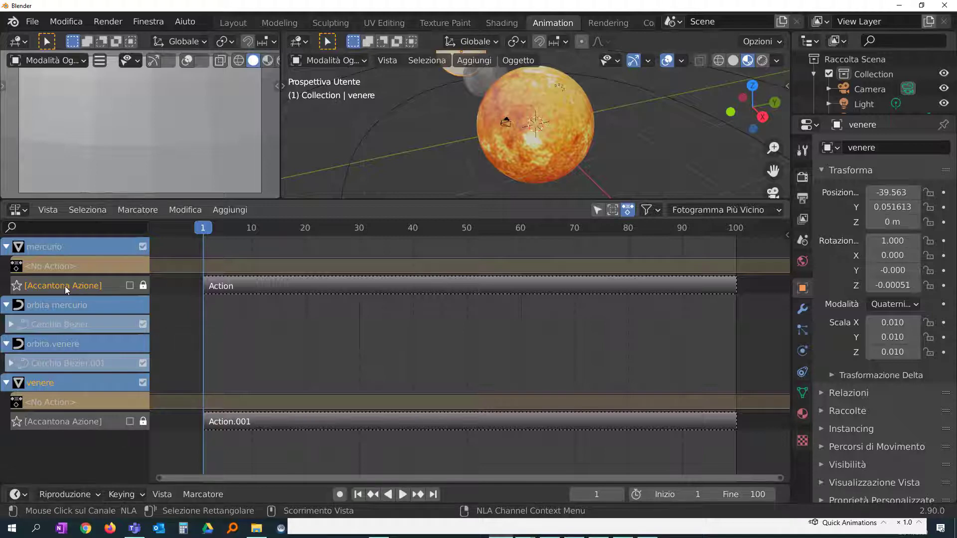
Step: Rename mercurio's NLA track to 'animazione'
key(F2)
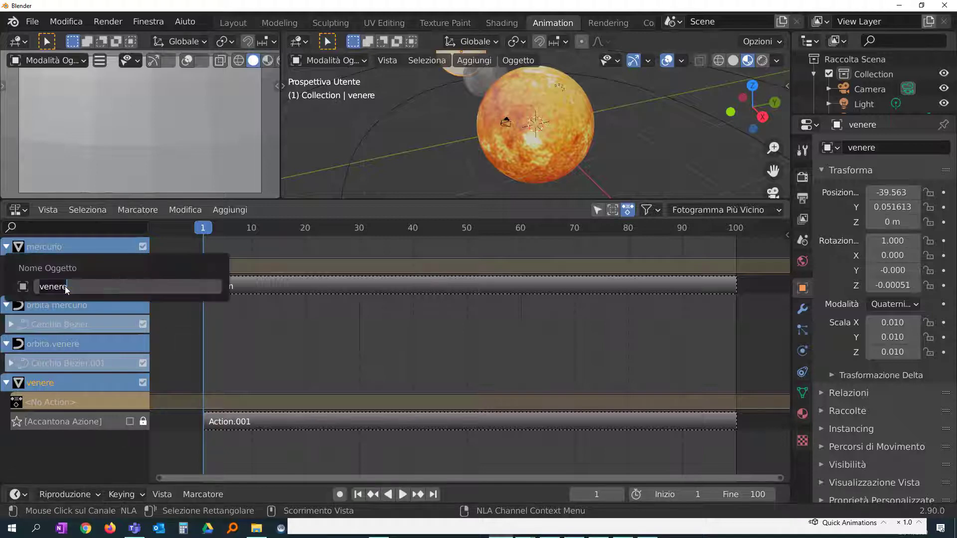
key(Escape)
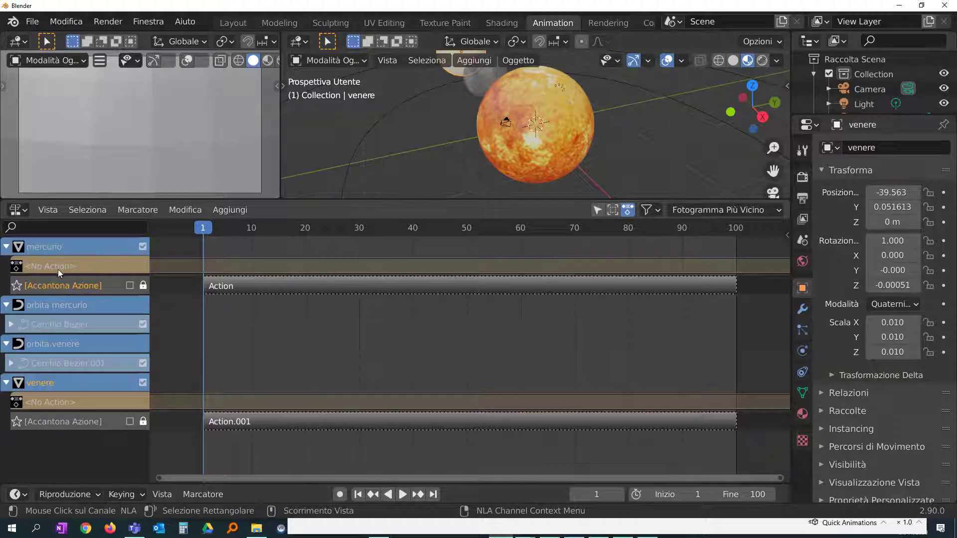
click(45, 282)
double_click(46, 285)
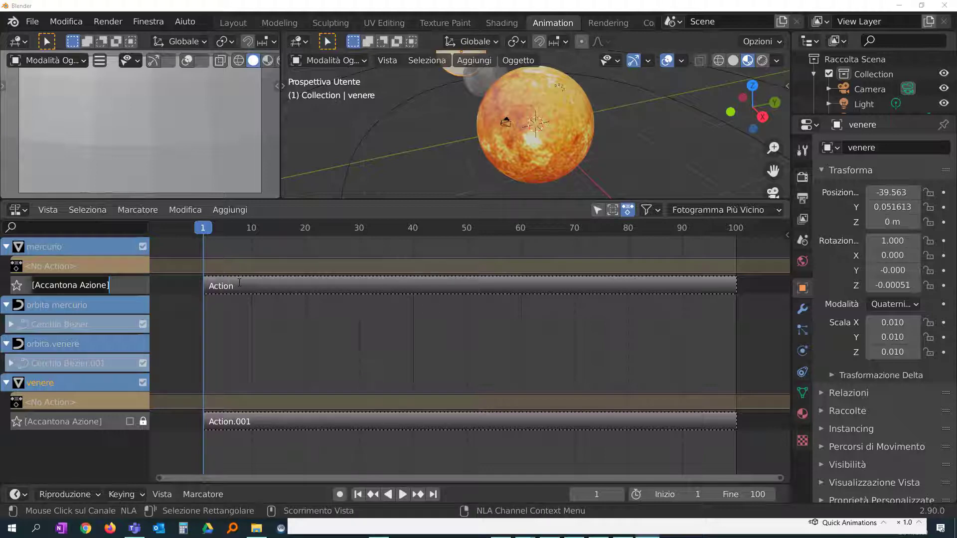
key(Return)
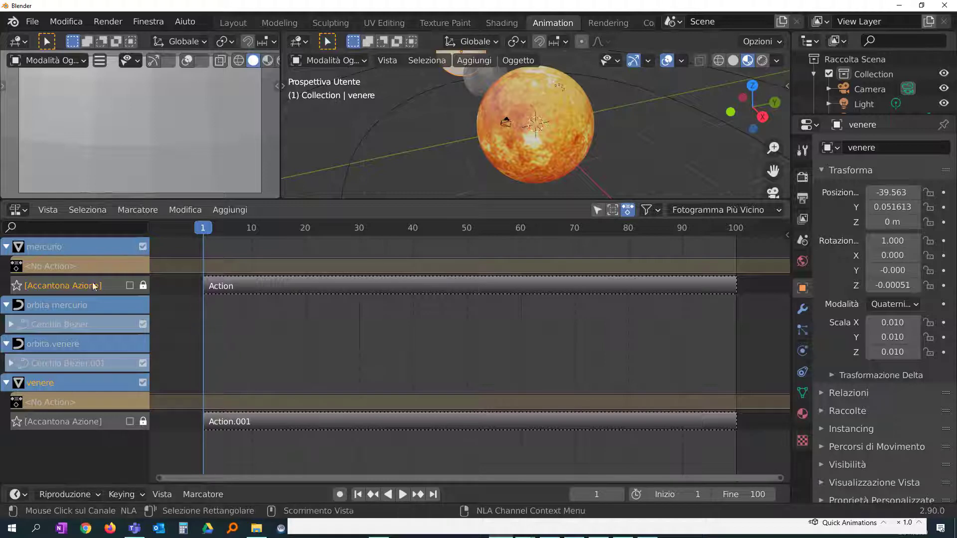
double_click(46, 286)
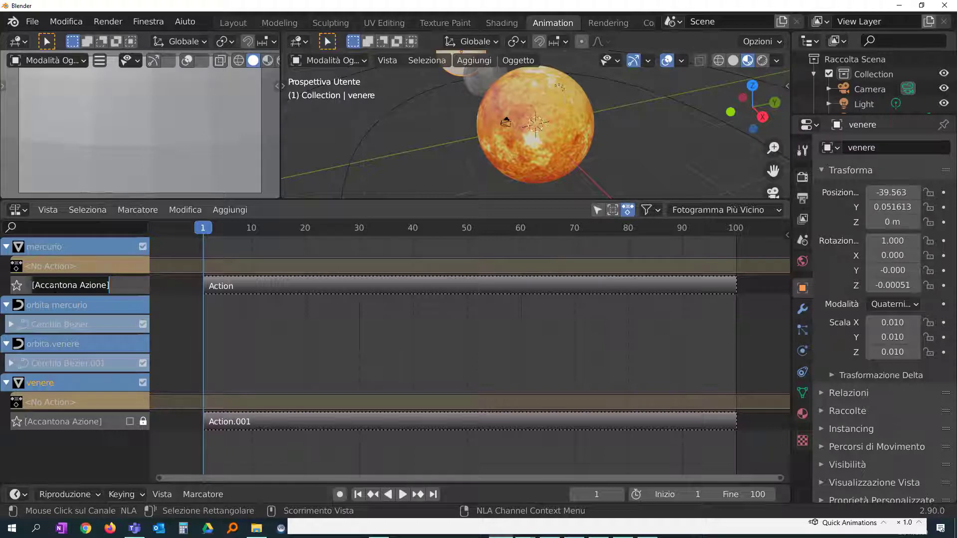
text(animazione)
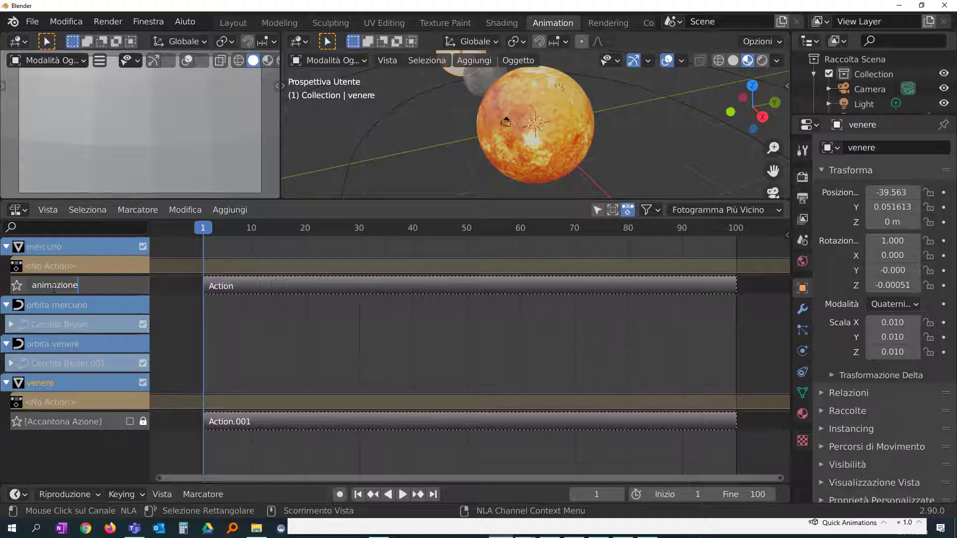
key(Return)
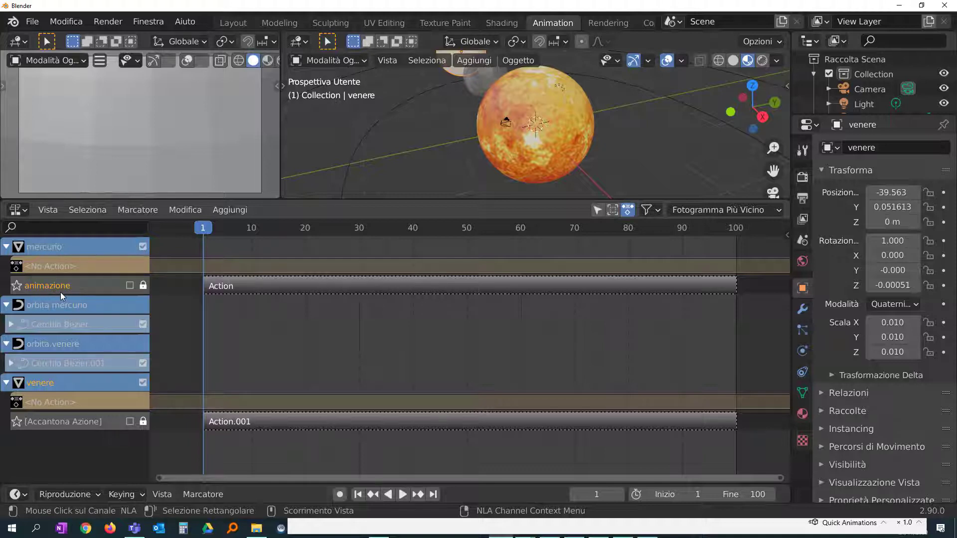
Step: Rename venere's NLA track to 'animazione' and enable both animazione tracks
click(50, 426)
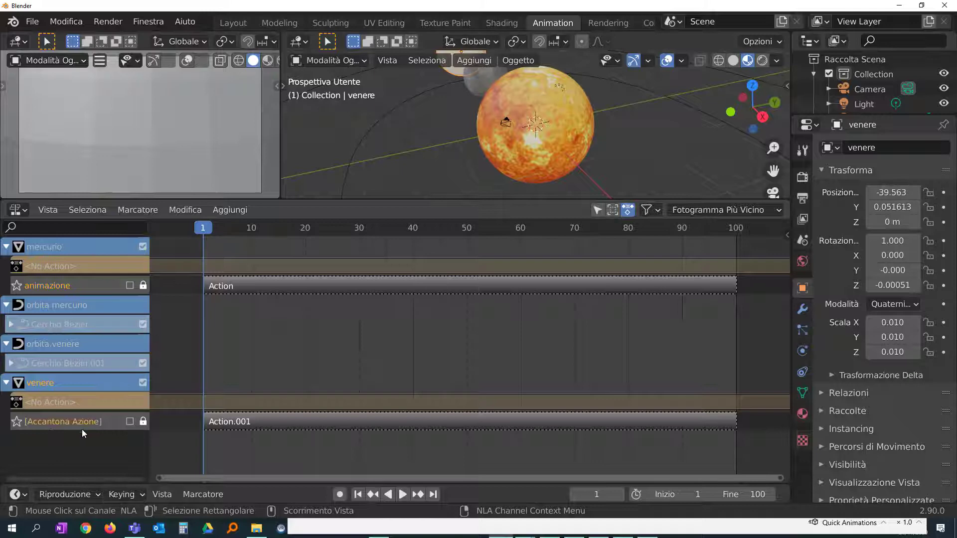
double_click(40, 421)
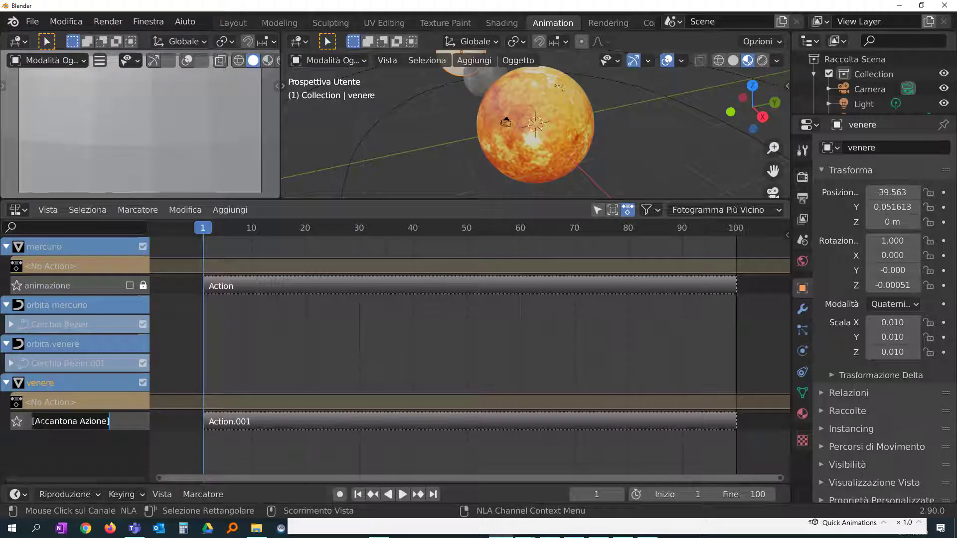
text(animazione)
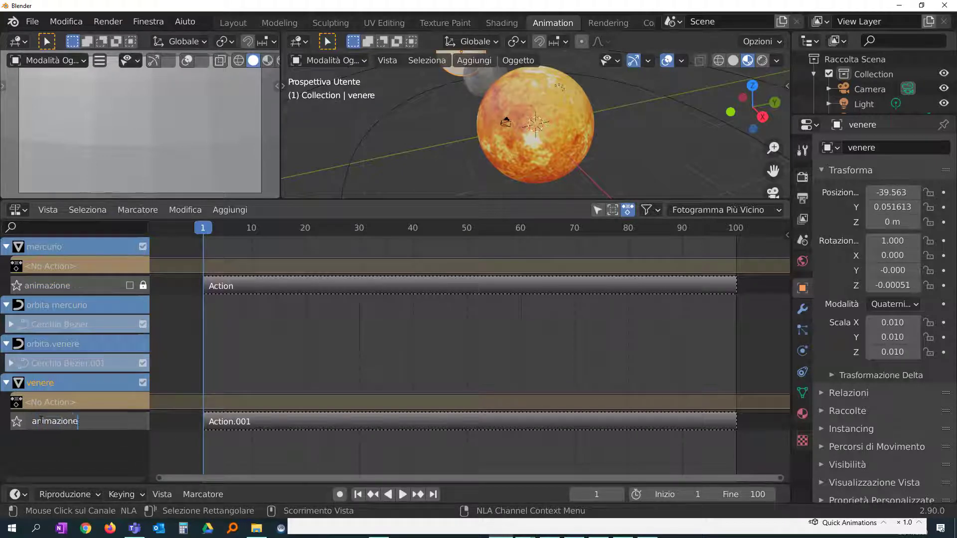
key(Return)
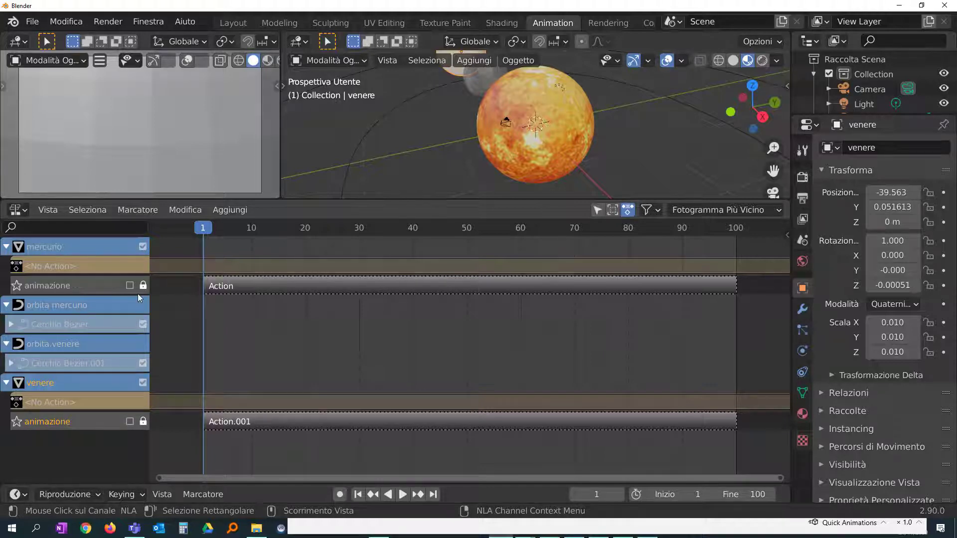
click(130, 285)
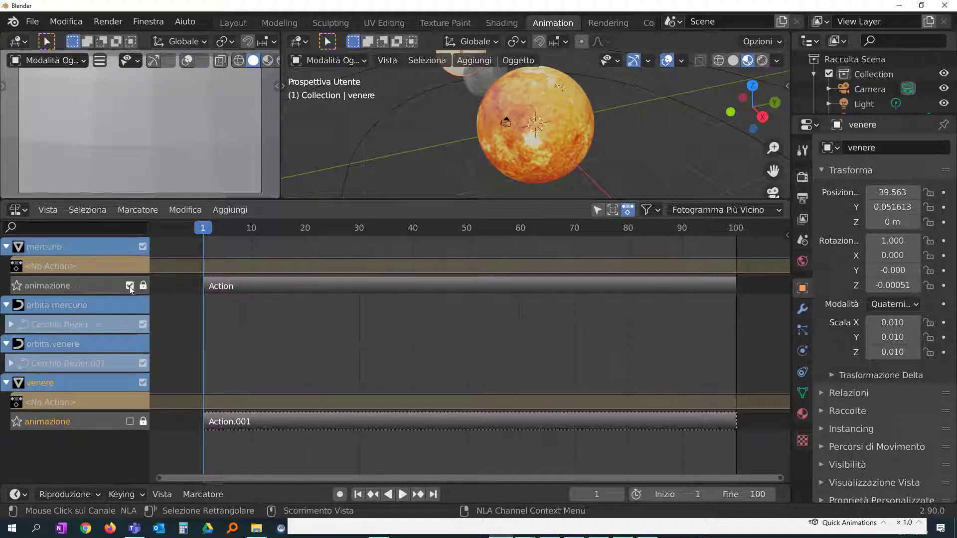
click(130, 423)
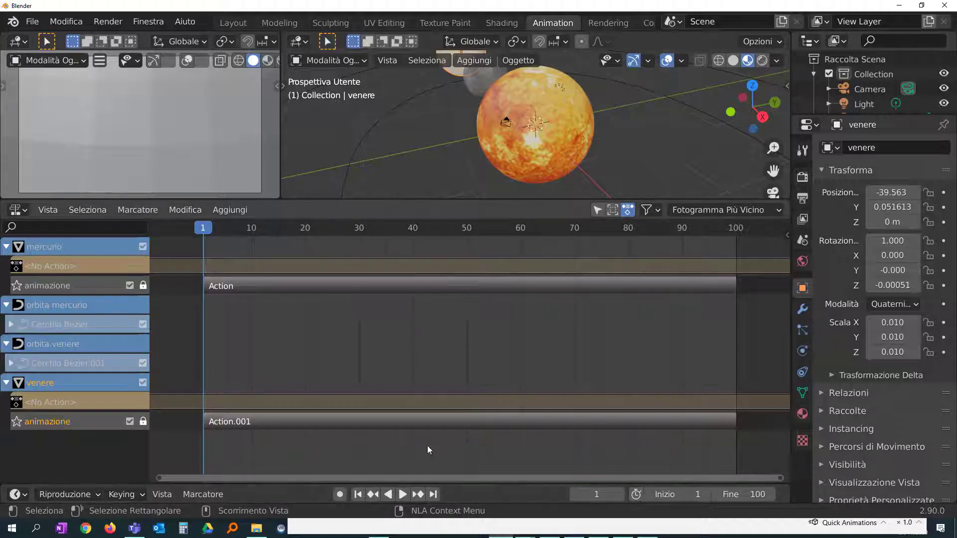
Step: Preview the NLA-driven orbits, rewind to frame 1, and open the File menu
click(403, 495)
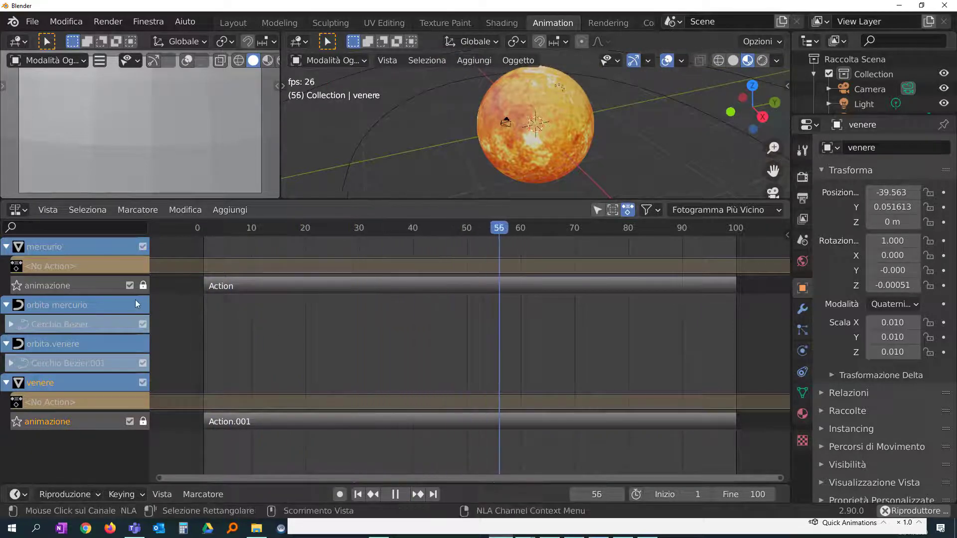
click(396, 495)
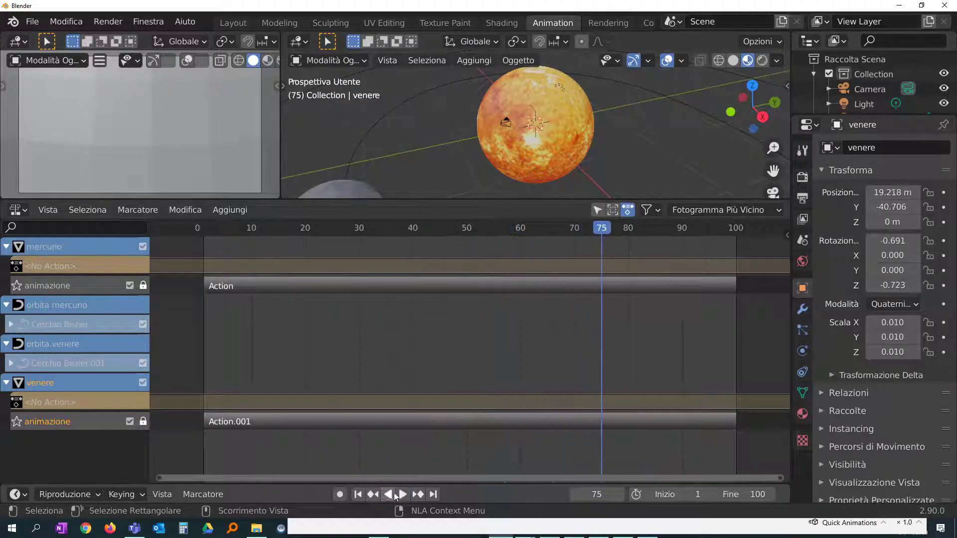
click(359, 495)
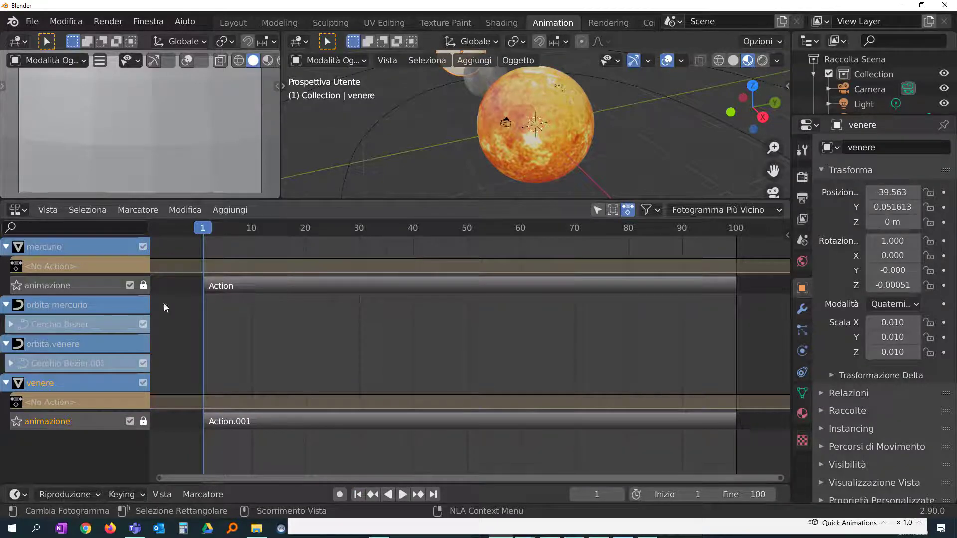
click(30, 23)
mouse_move(58, 238)
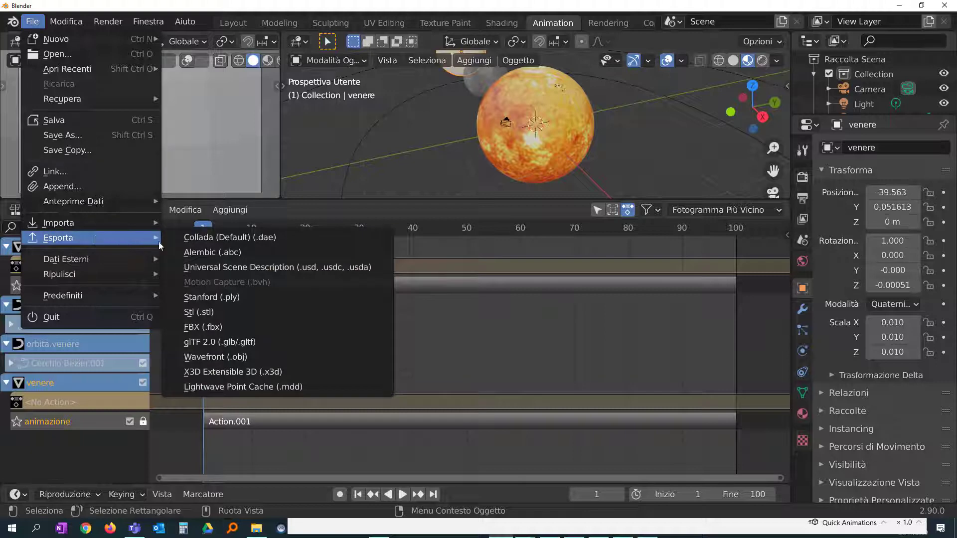
Step: Export the scene as glTF 2.0 named solar1, with the animation options expanded
click(227, 342)
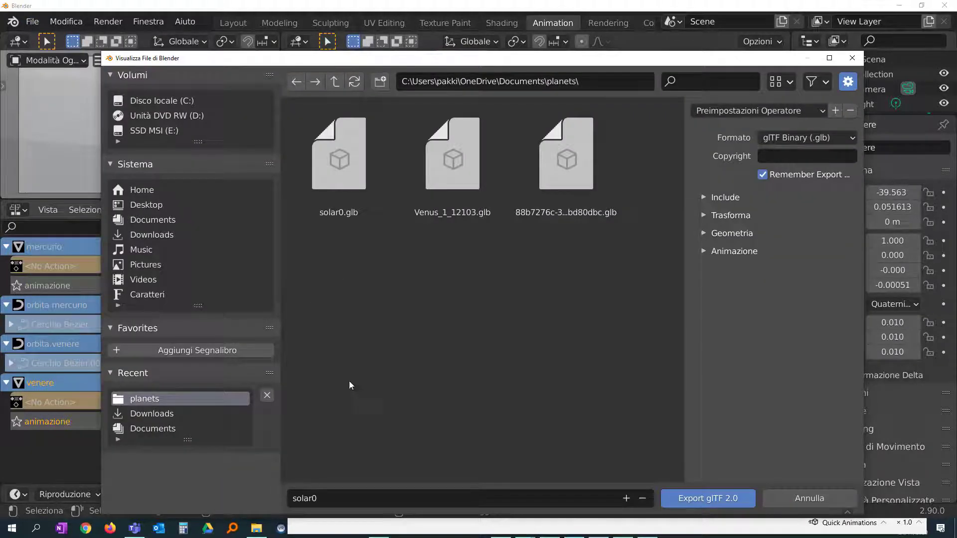
click(332, 497)
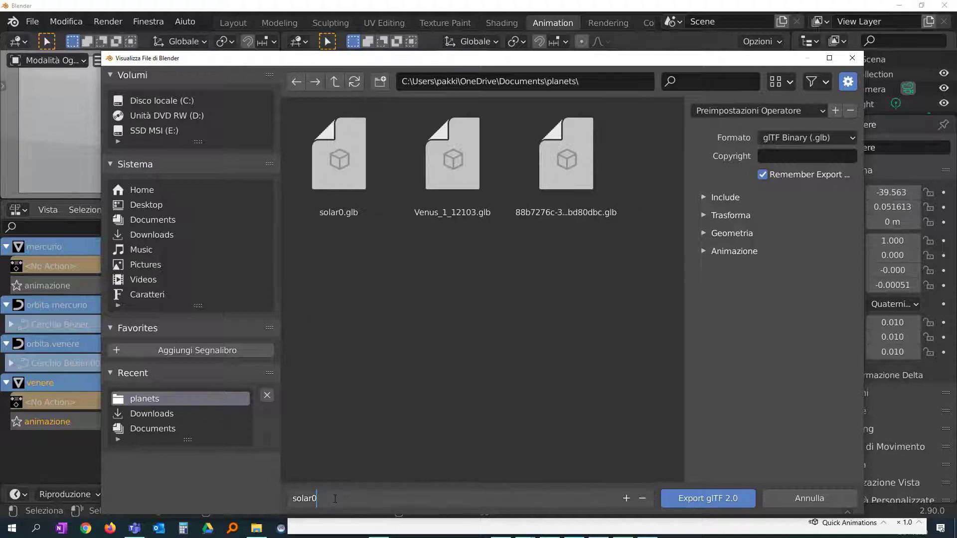
key(BackSpace)
text(1)
click(704, 252)
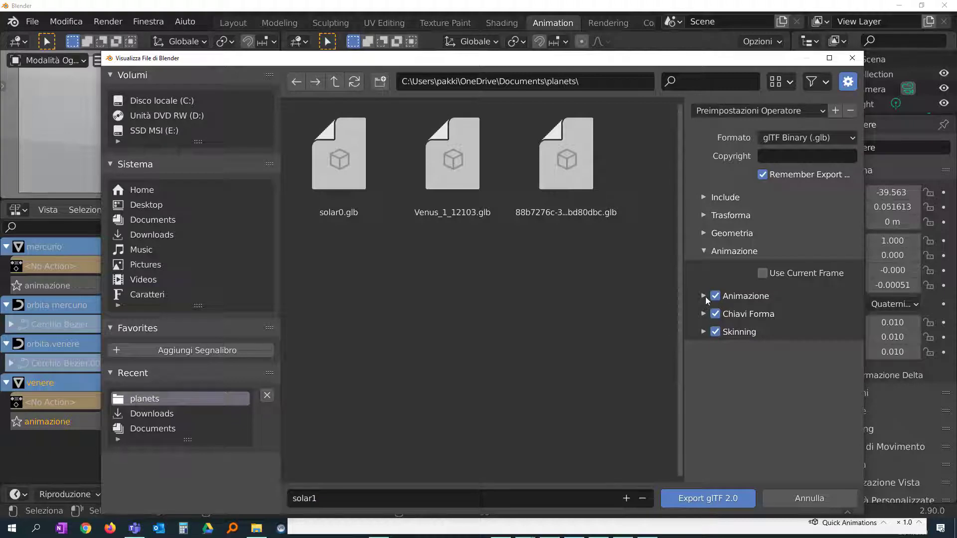
click(704, 297)
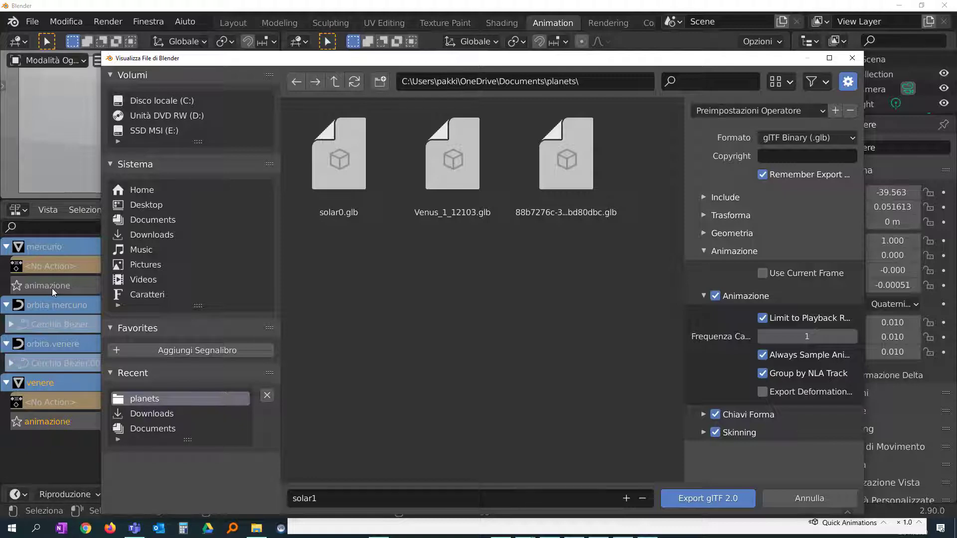
click(699, 501)
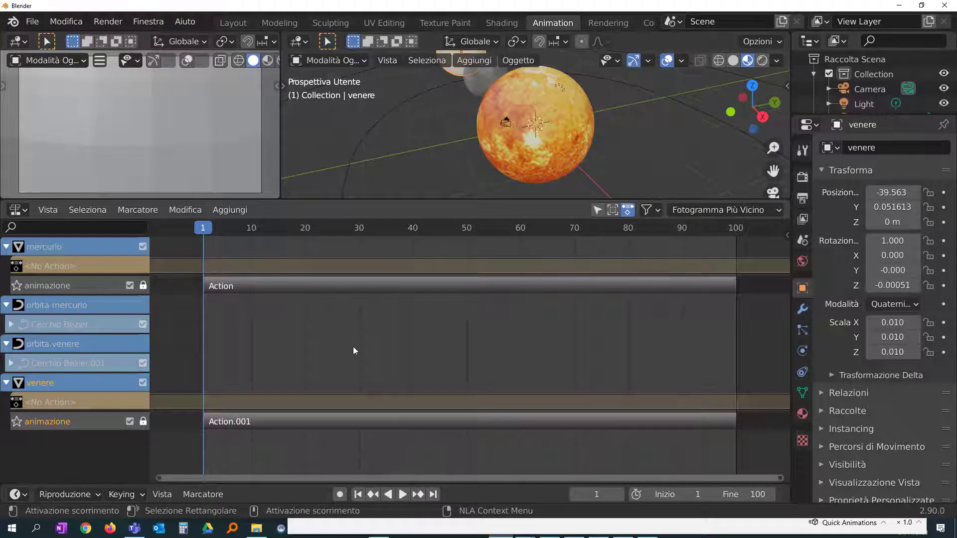
Step: Toggle the system console from the Finestra menu to see the glTF export log
click(145, 23)
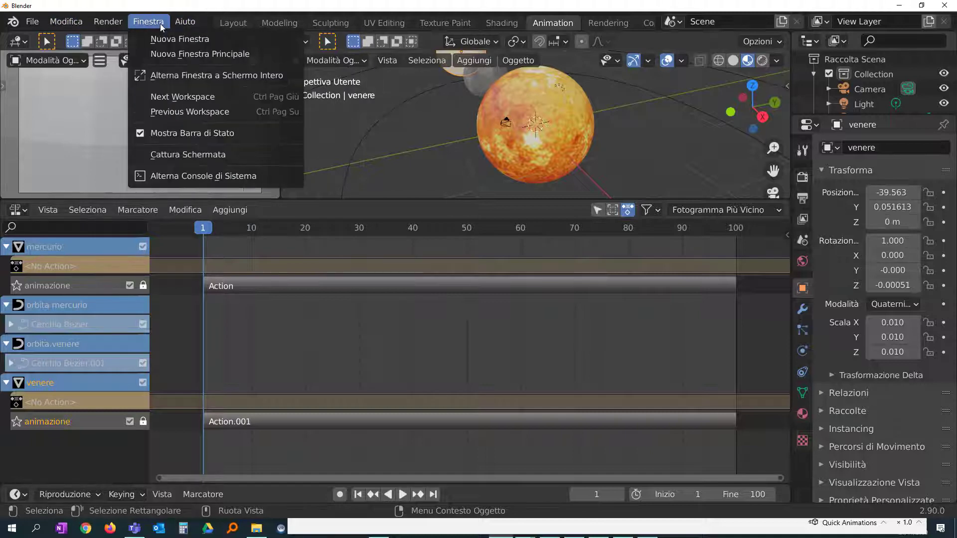
click(205, 176)
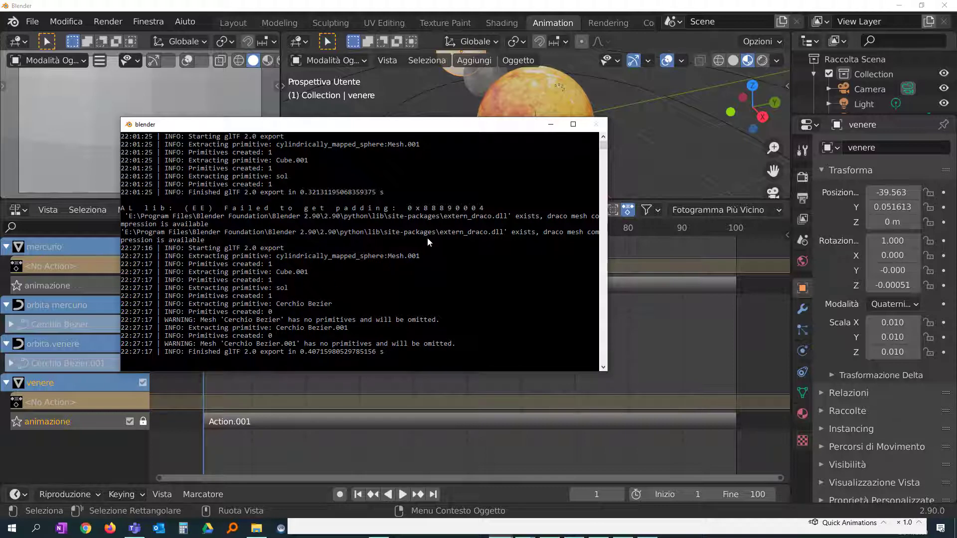
Step: Preview solar1.glb from the planets folder in 3D Viewer, then close the viewer
click(259, 530)
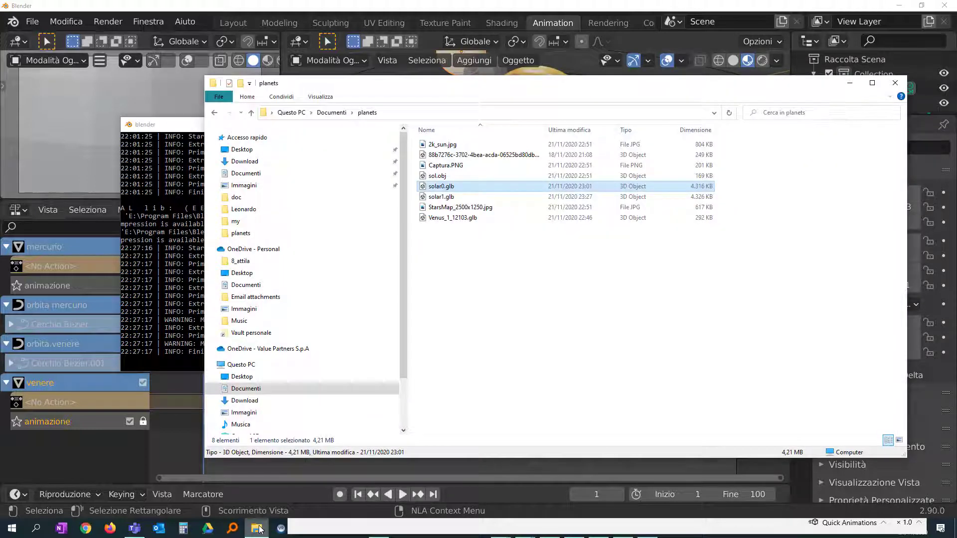
click(452, 198)
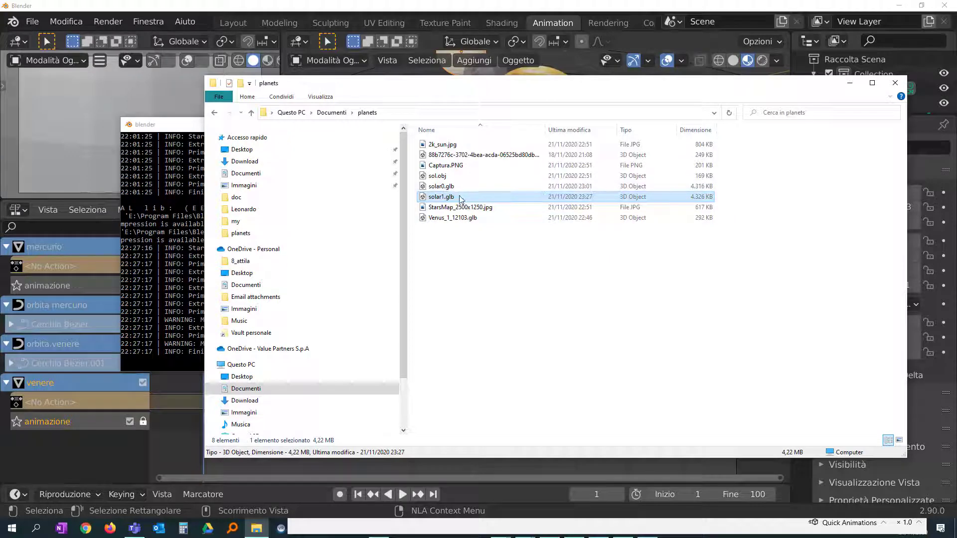
double_click(452, 198)
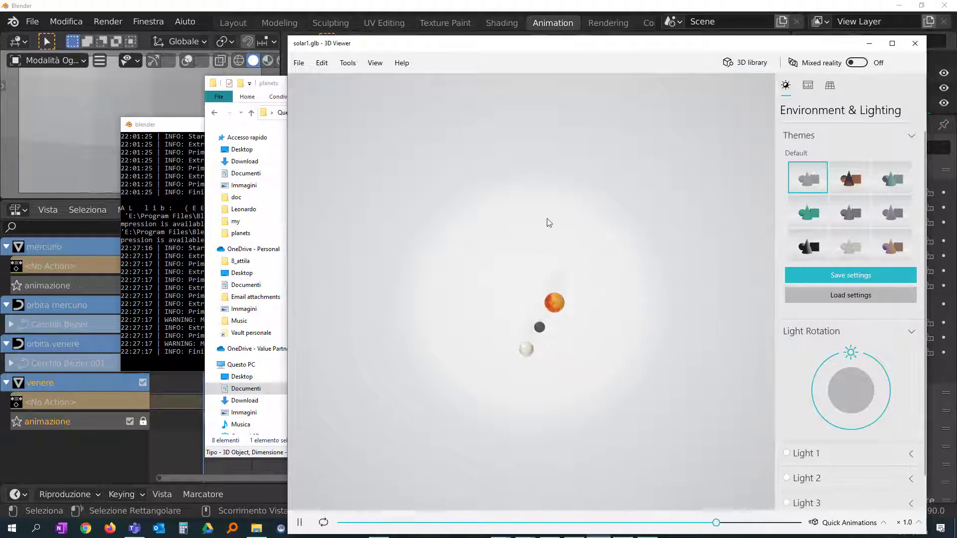
click(910, 44)
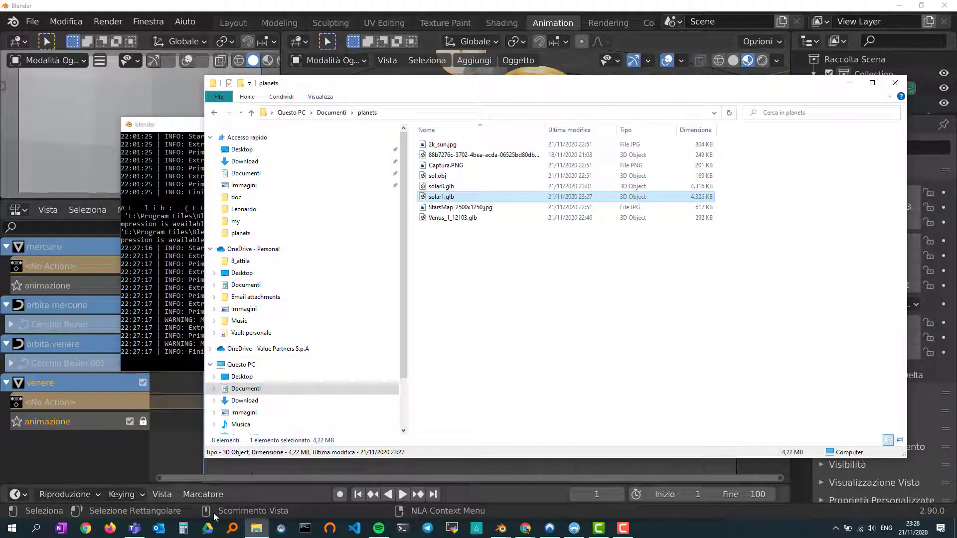
Step: Load the Aula Edu3d Hubs room lobby in Chrome by going to alisl.org/hubs
click(86, 529)
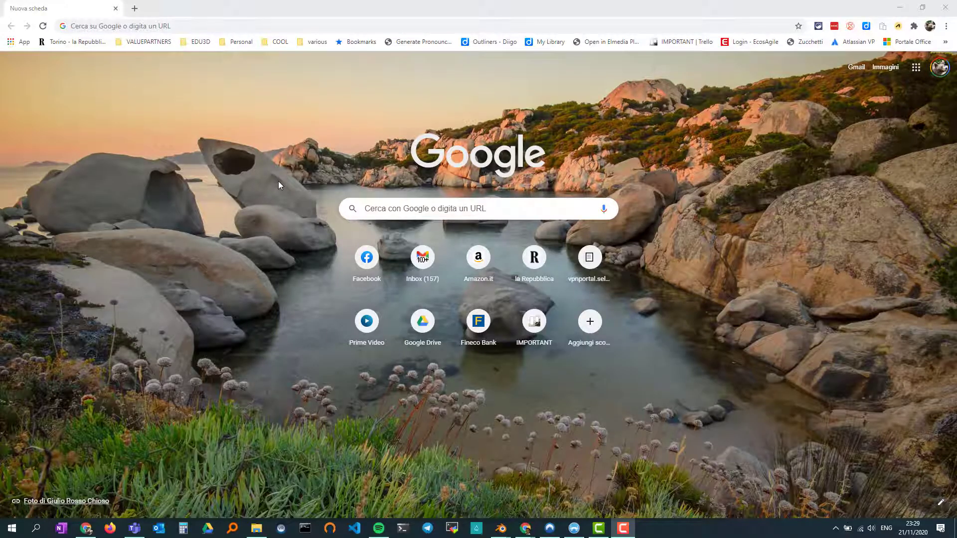
click(131, 26)
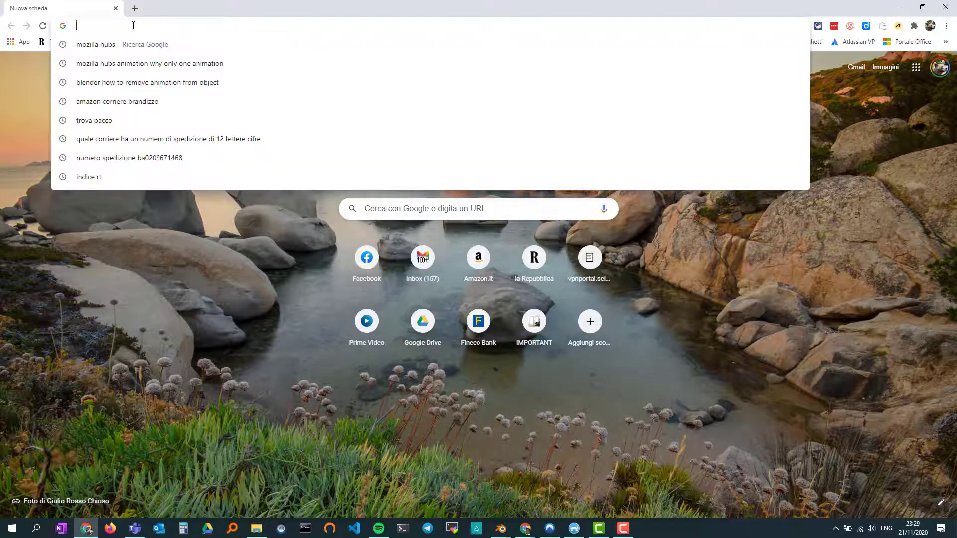
text(alisl.org/)
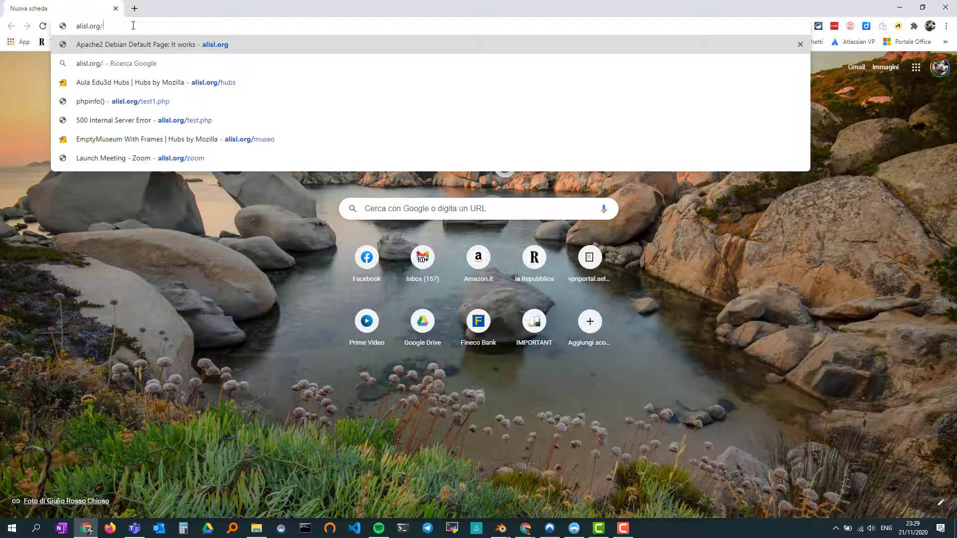
text(hubs)
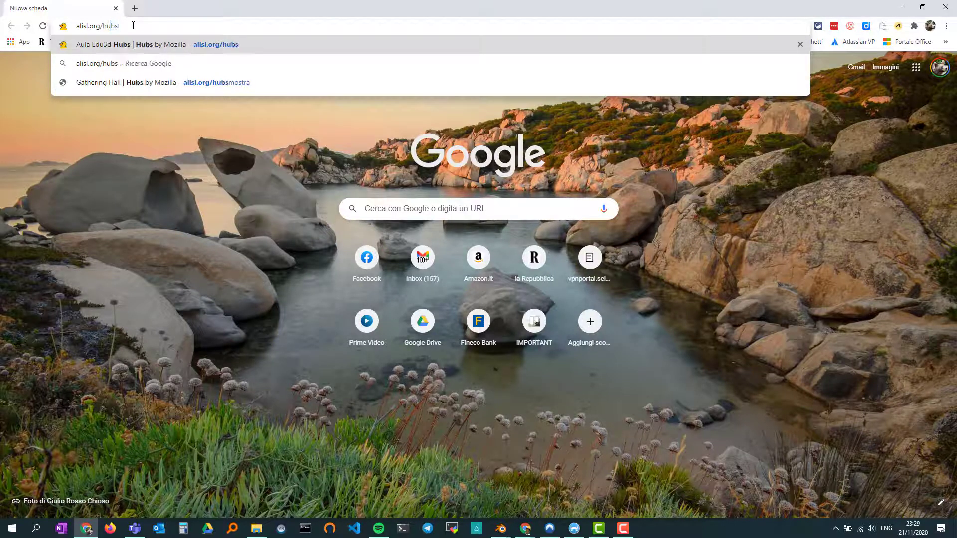
key(Return)
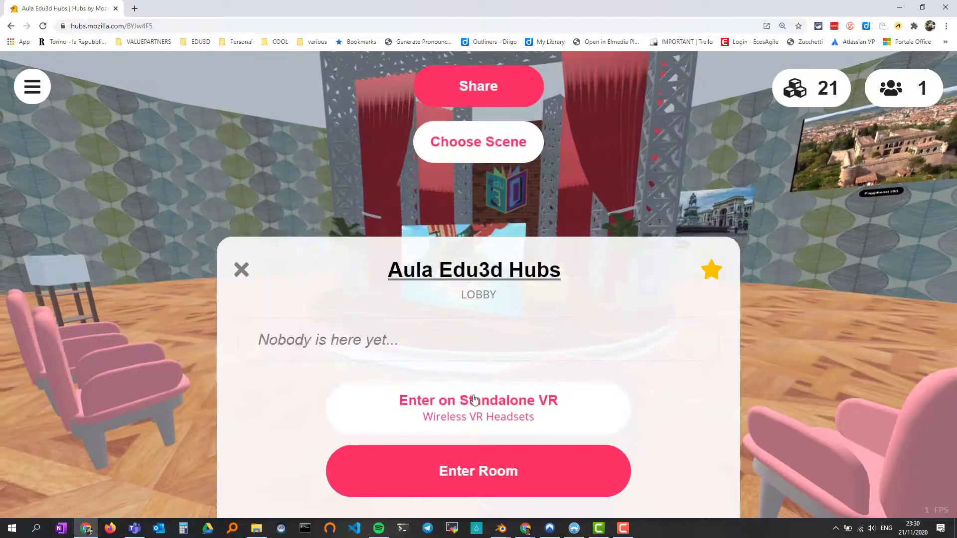
Step: Enter the Aula Edu3d room from the lobby, finishing the audio setup
click(493, 462)
click(483, 470)
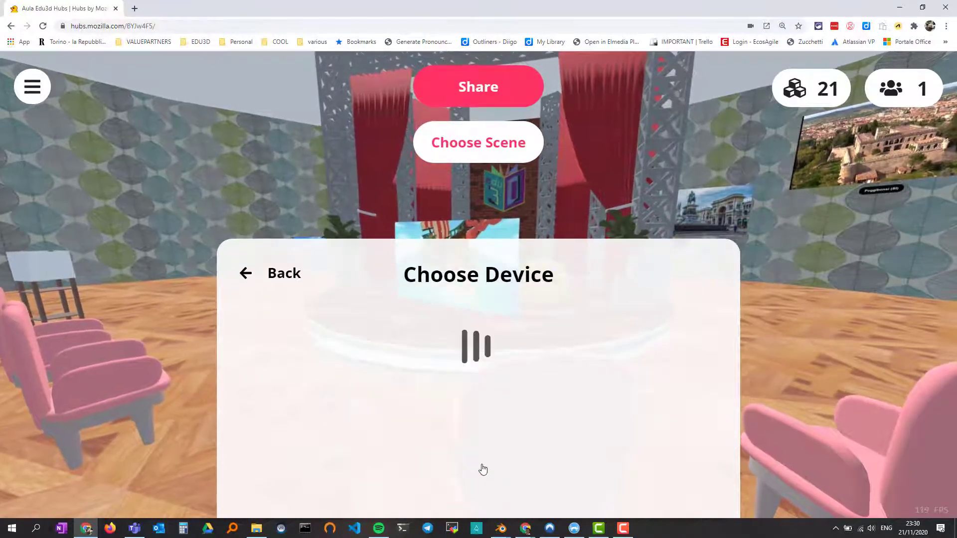
click(483, 469)
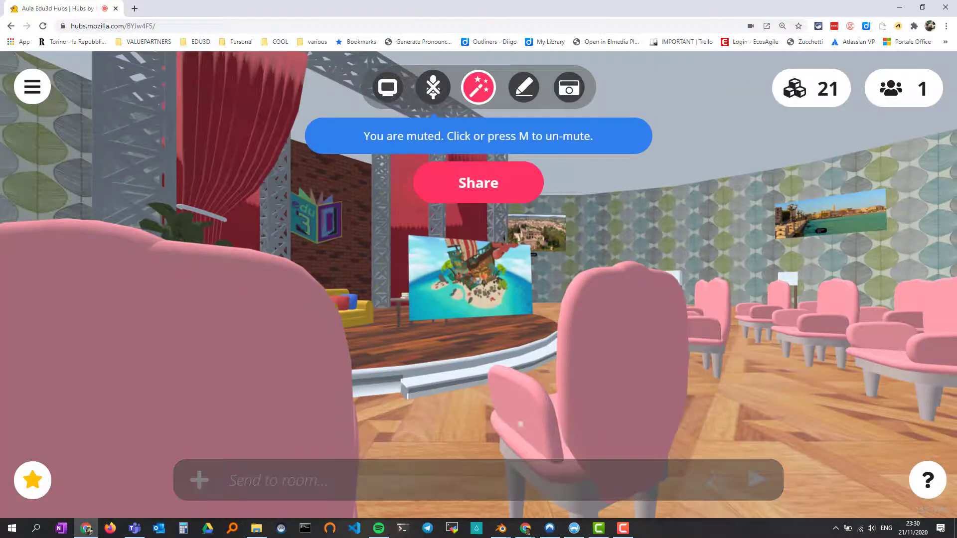
Step: Turn left, enable fly mode with G, and fly toward the wall before opening the upload picker
drag(566, 397, 410, 429)
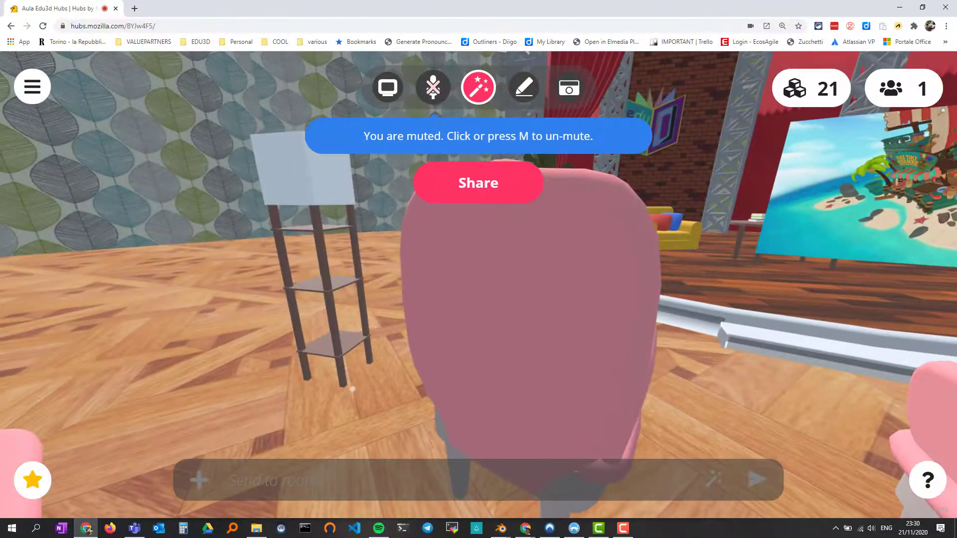
key(Left)
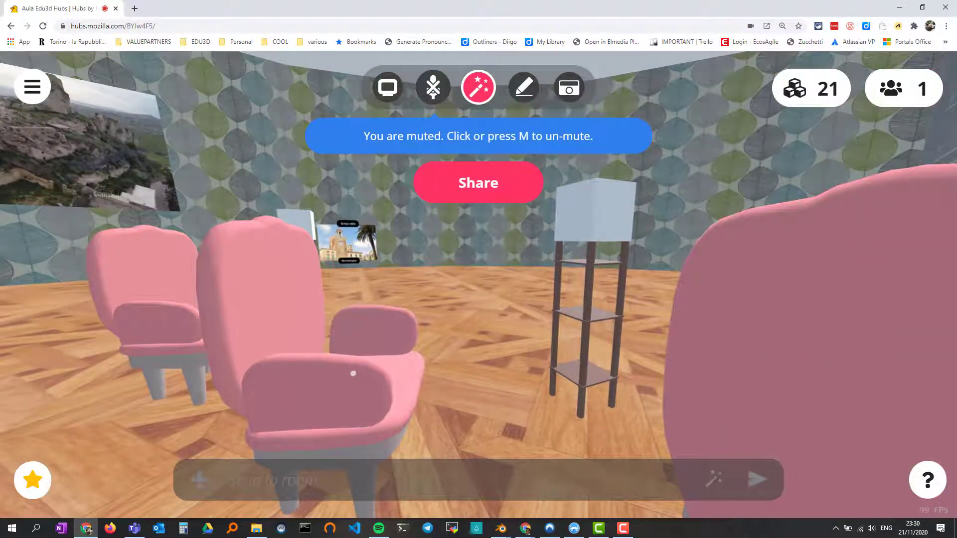
key(g)
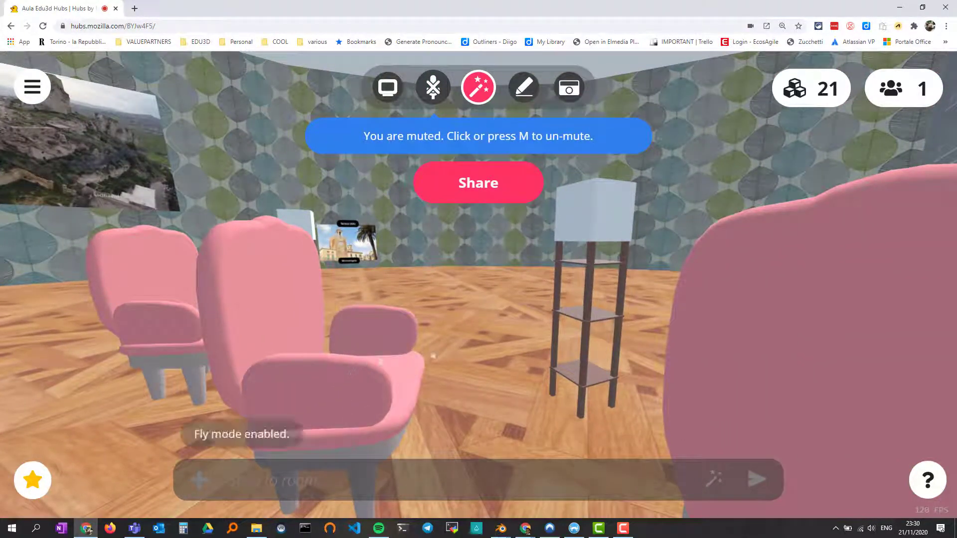
key(d)
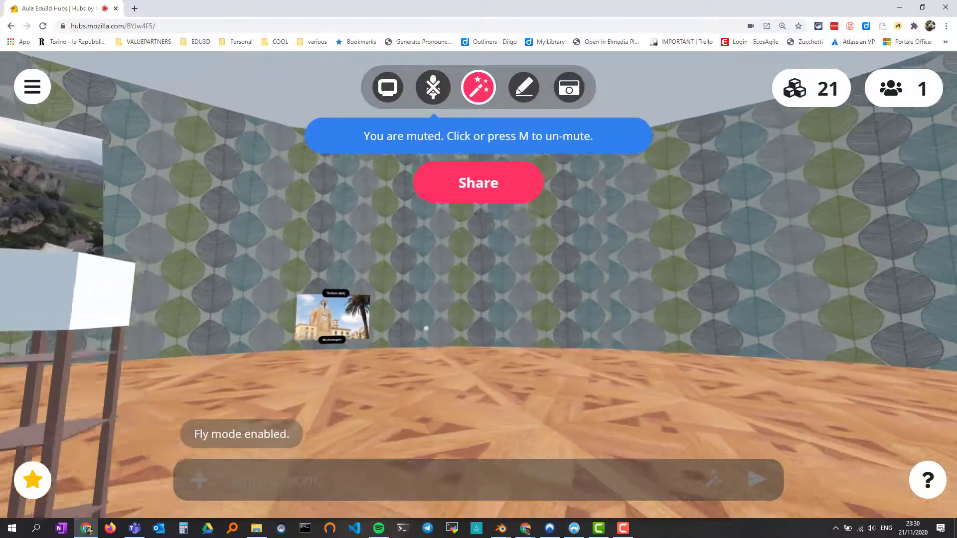
key(w)
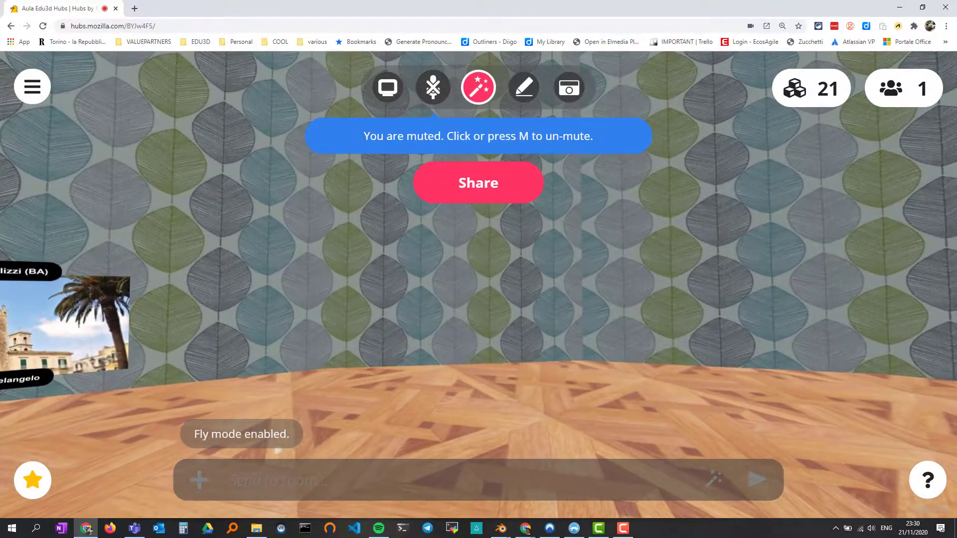
click(199, 480)
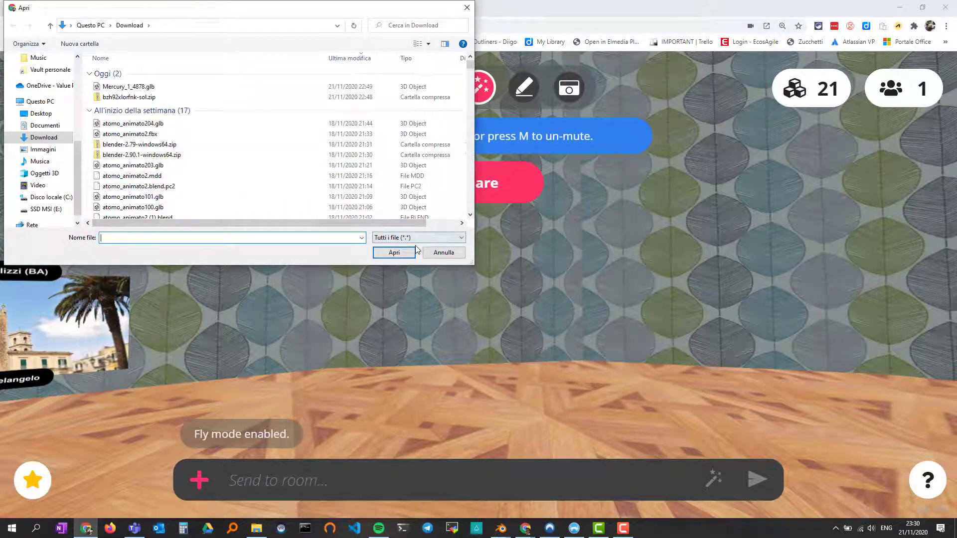
Step: Cancel the upload picker and copy the planets folder path from File Explorer
click(435, 255)
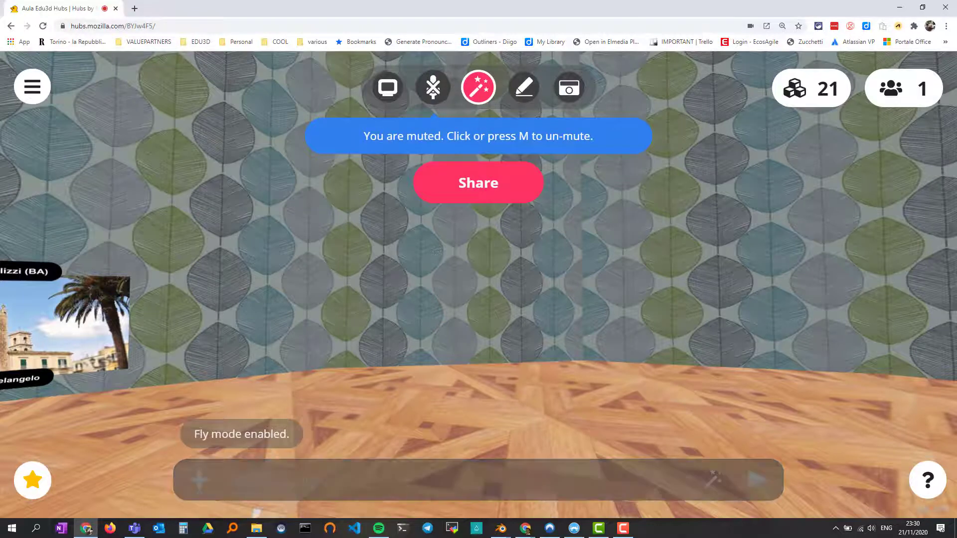
click(255, 528)
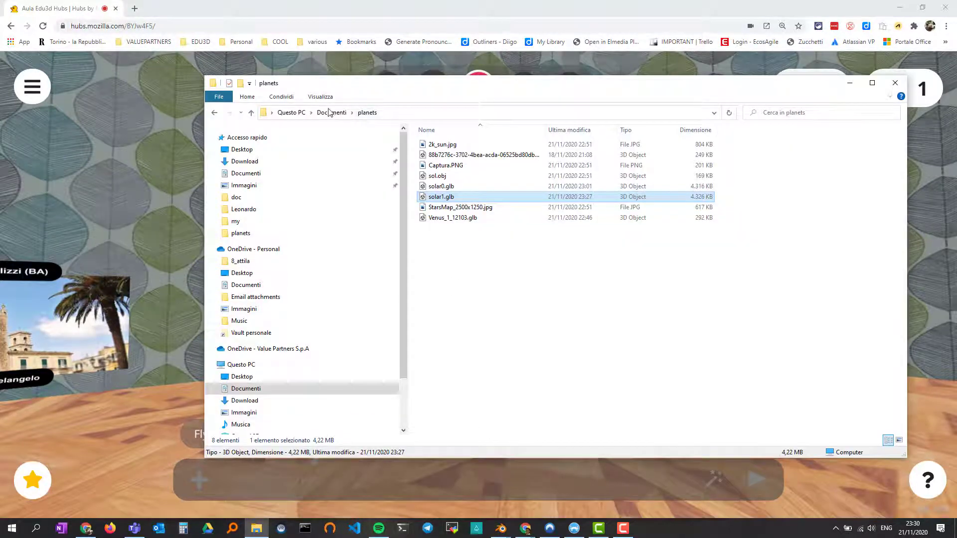
click(399, 116)
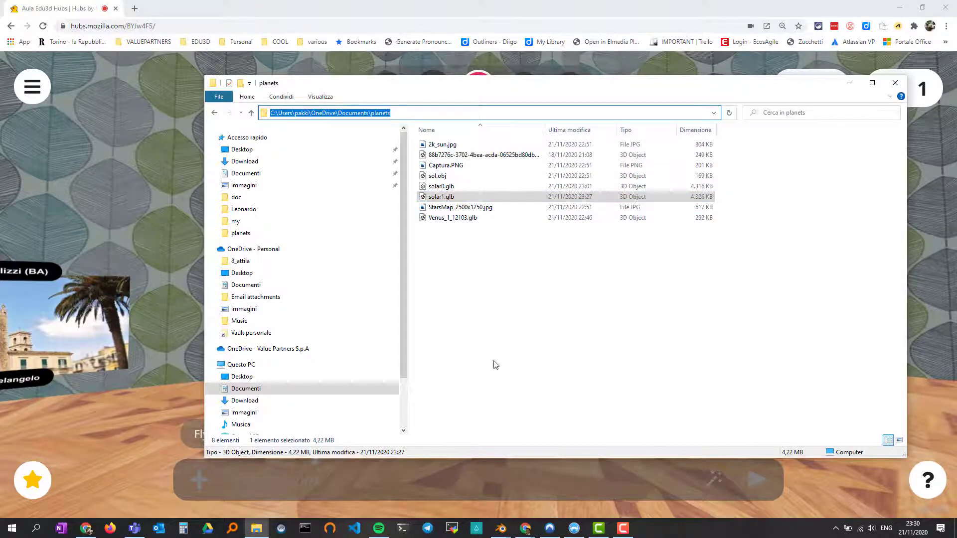
Step: Upload solar1.glb from the planets folder into the Hubs room
click(195, 429)
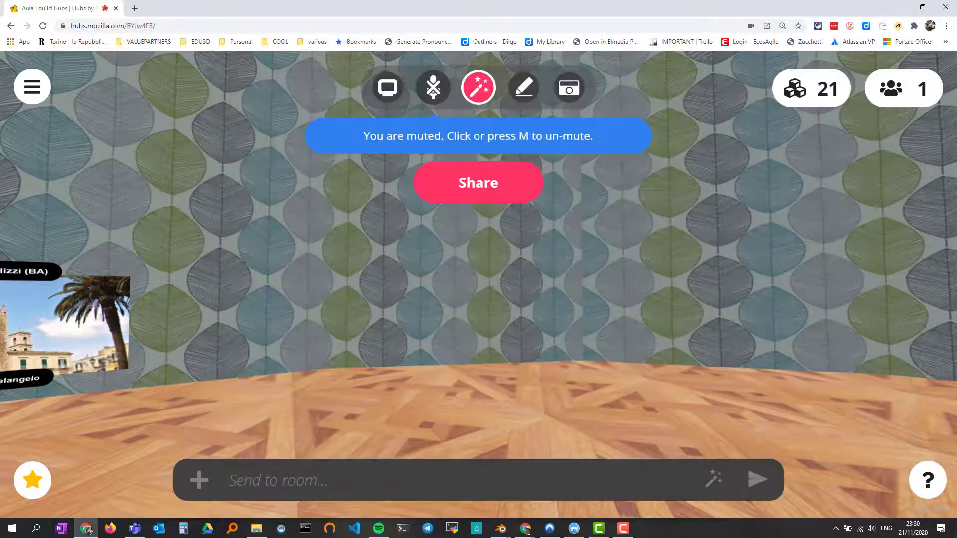
click(202, 485)
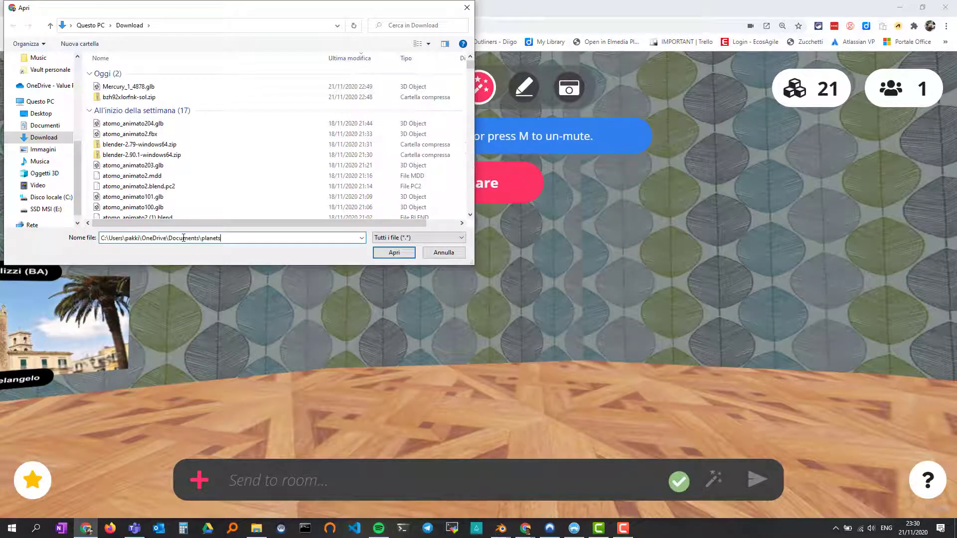
key(Return)
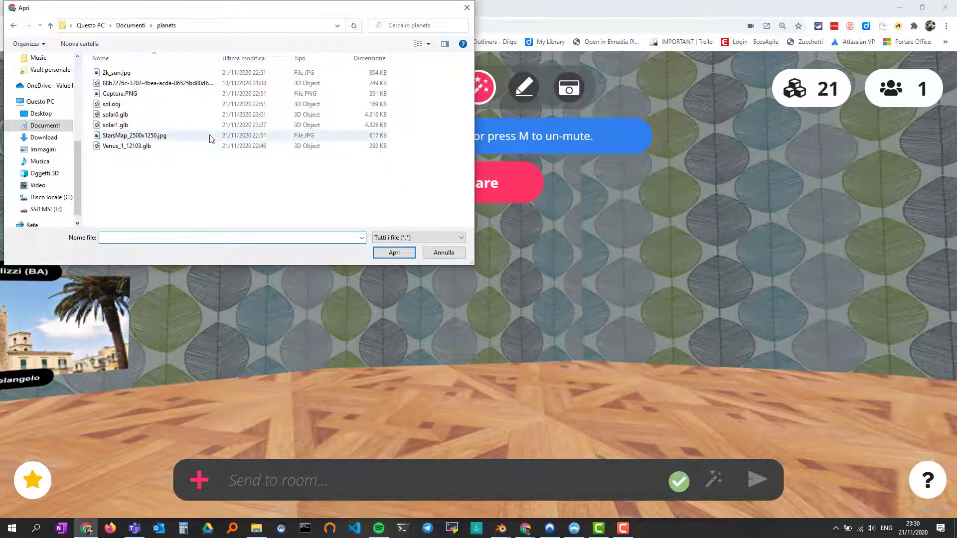
click(139, 126)
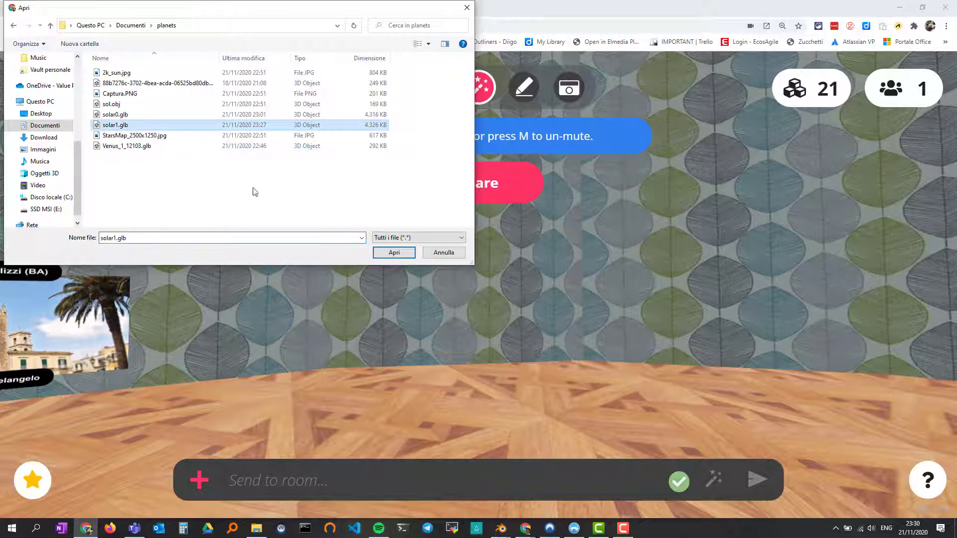
click(394, 253)
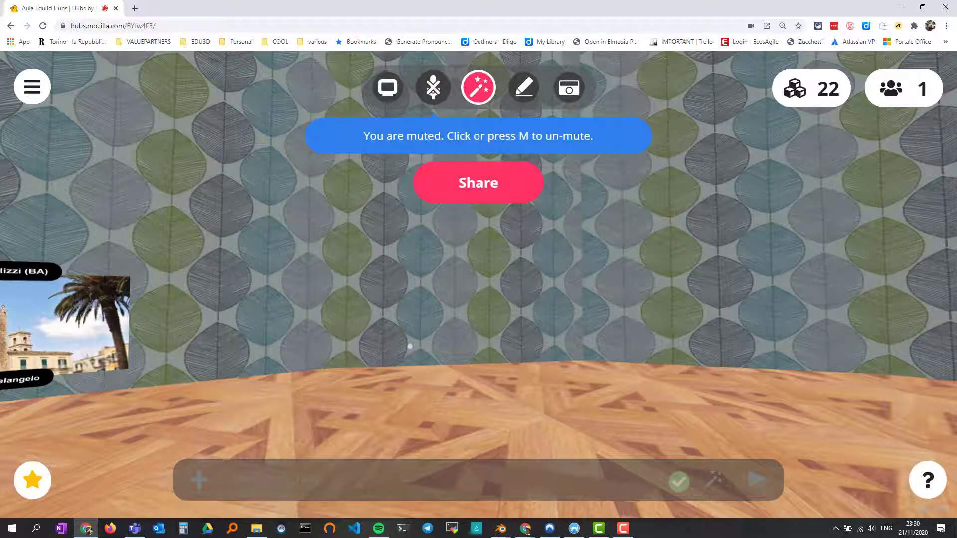
Step: Turn the view toward the uploaded spheres, then reopen and cancel the upload picker
mouse_move(370, 320)
mouse_down()
mouse_move(355, 305)
mouse_move(370, 326)
mouse_move(365, 320)
mouse_up()
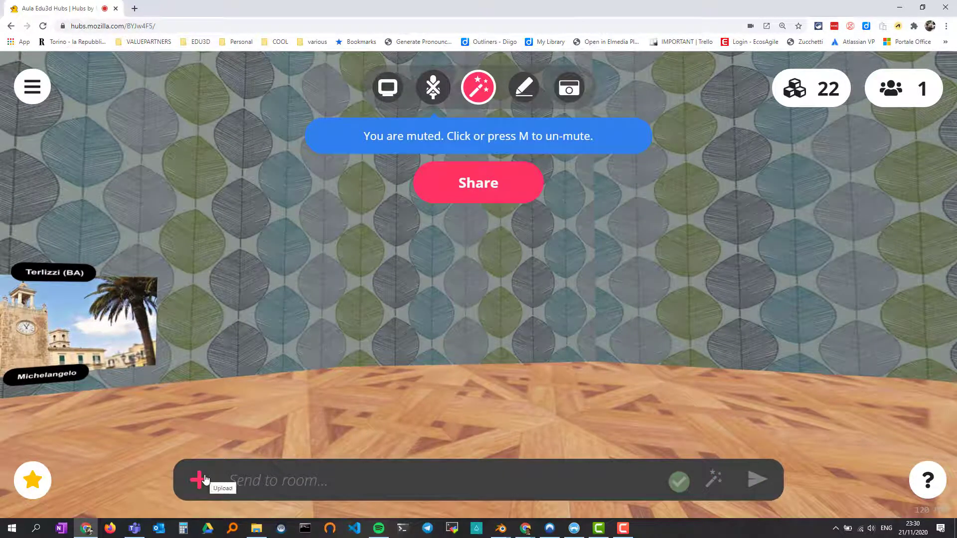
click(200, 480)
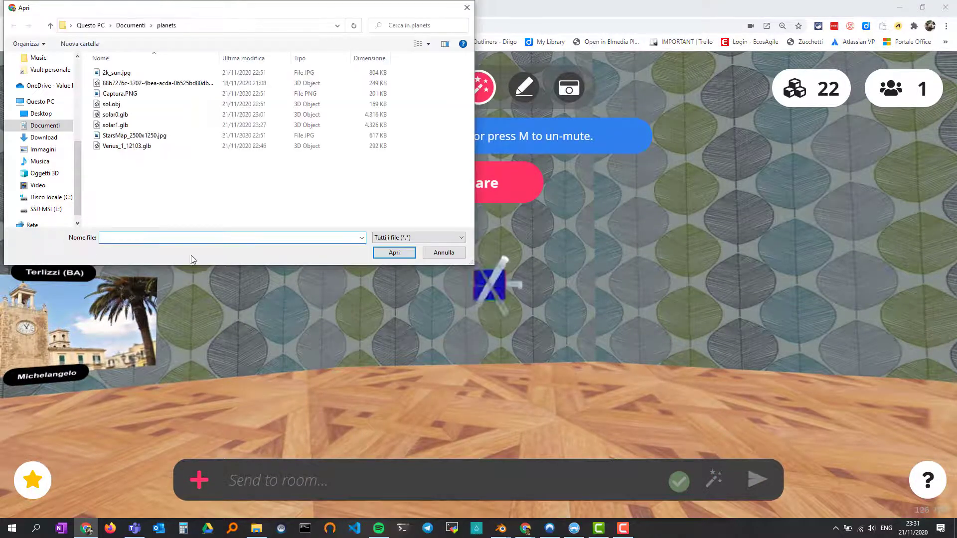
click(436, 252)
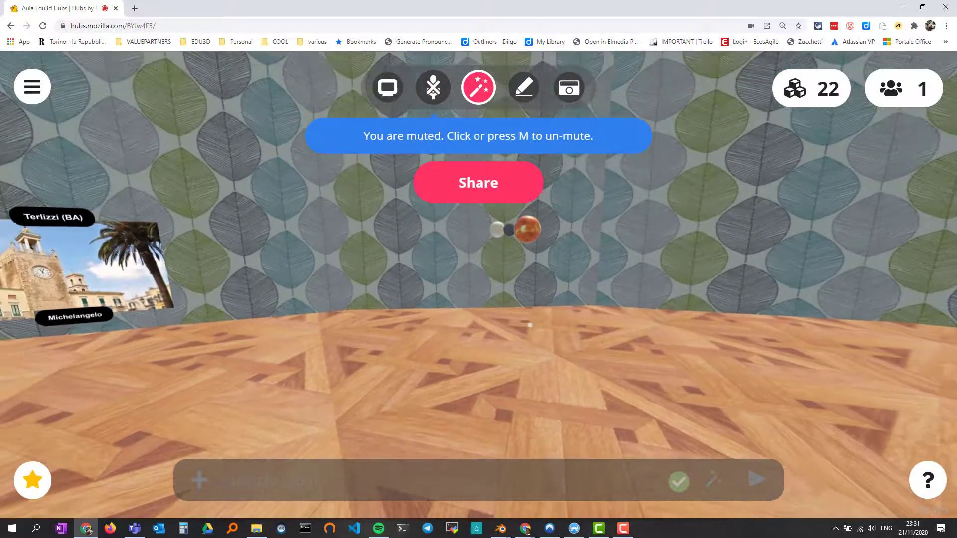
Step: Fly around and close in on the two planets orbiting the orange sun on the floor
mouse_move(531, 306)
mouse_down()
mouse_move(531, 272)
mouse_move(514, 384)
mouse_up()
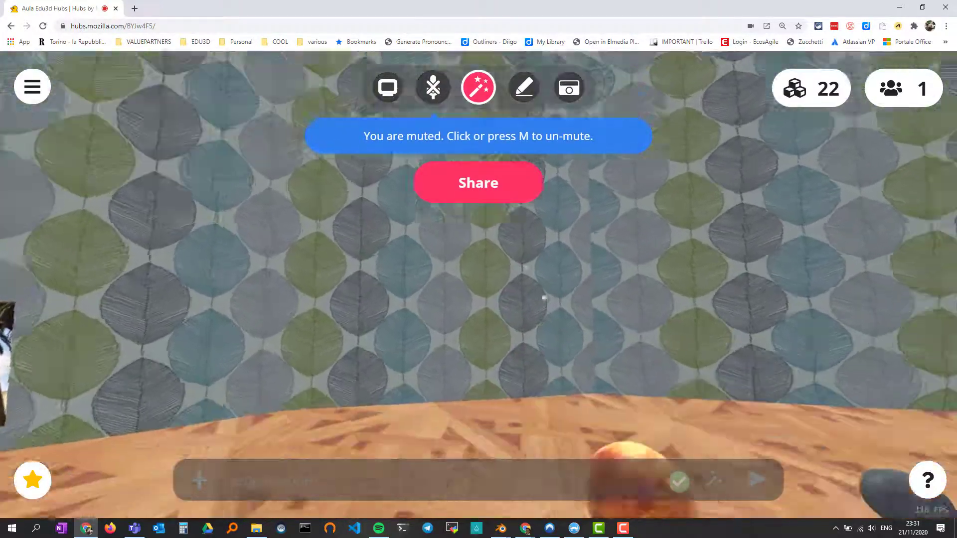
key(s)
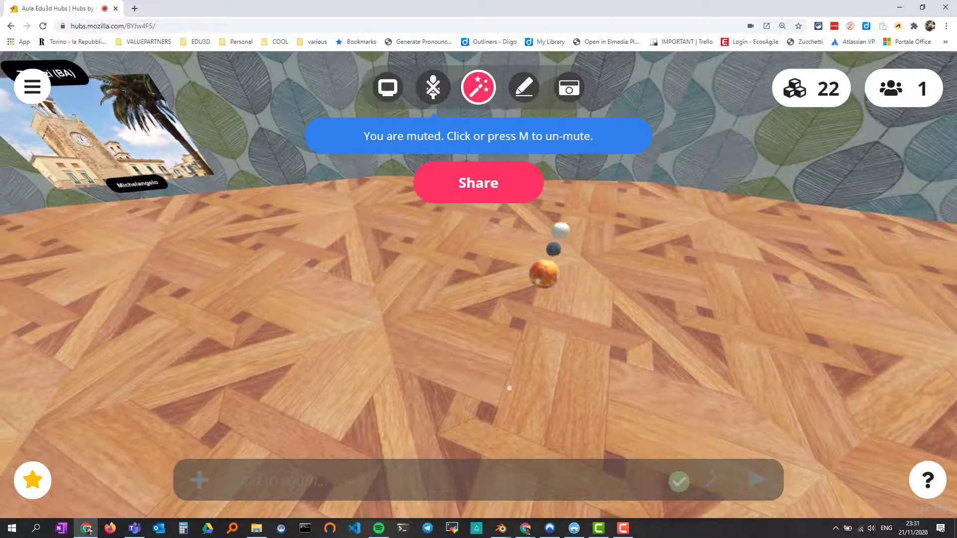
drag(514, 384, 473, 373)
key(s)
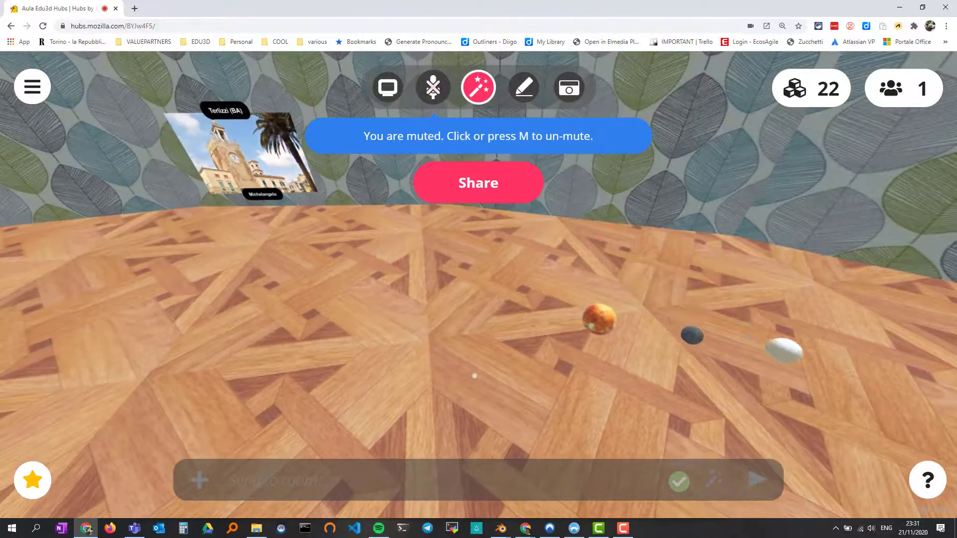
key(s)
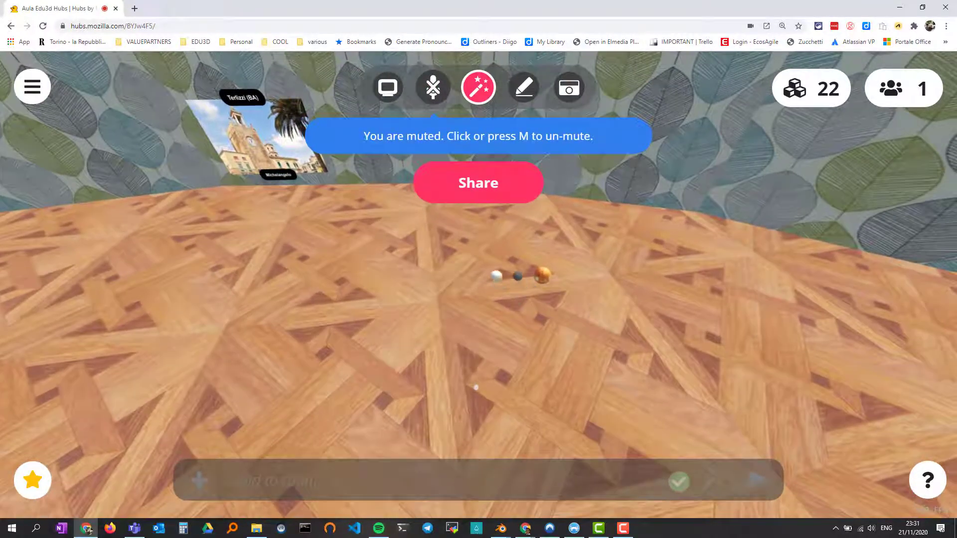
key(s)
drag(476, 387, 497, 369)
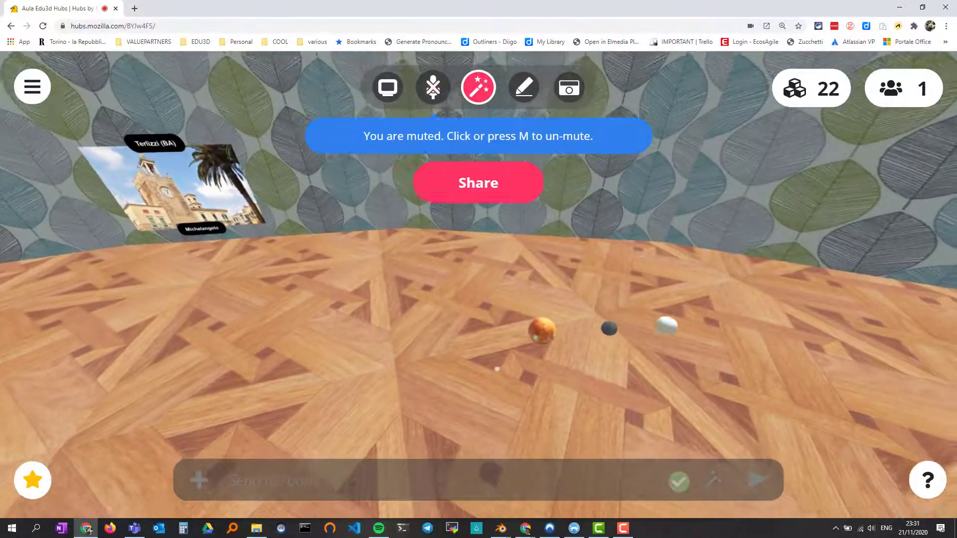
key(w)
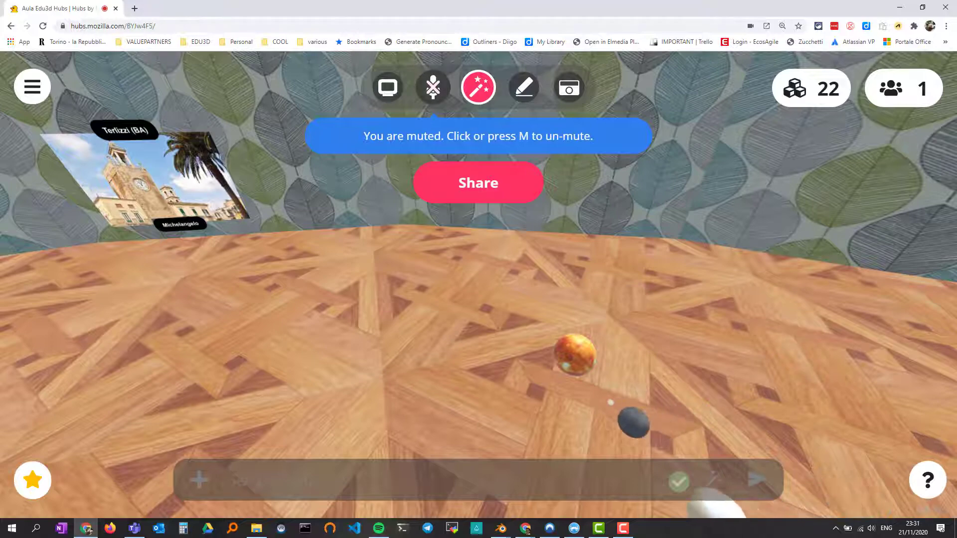
key(e)
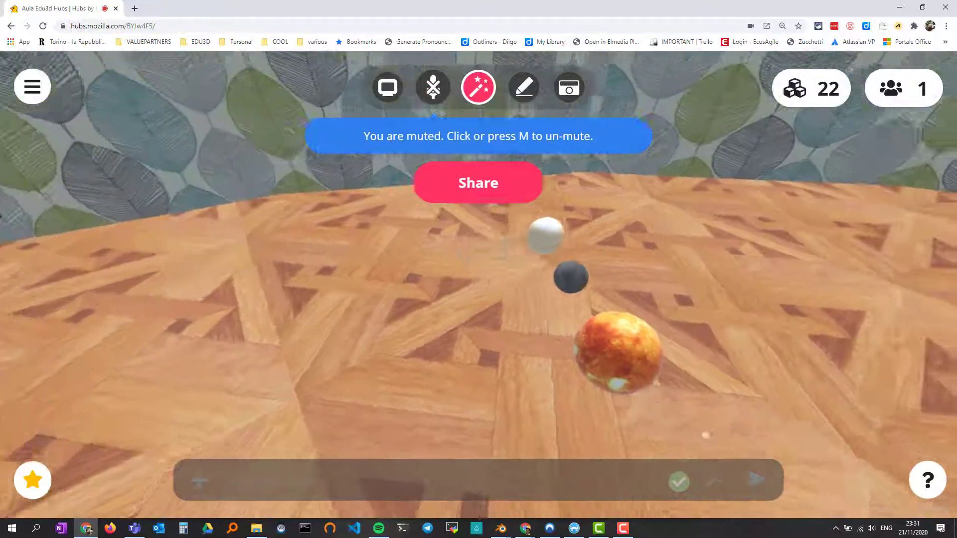
key(w)
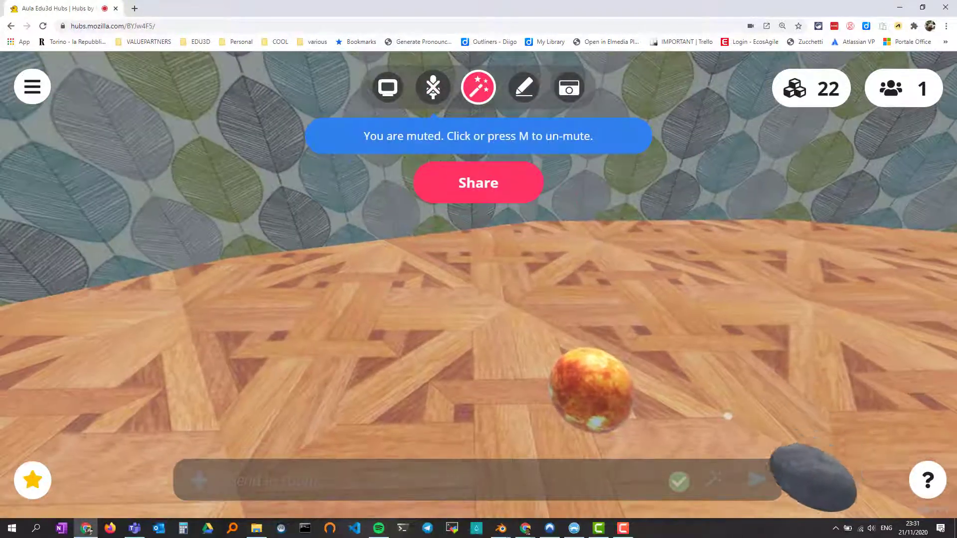